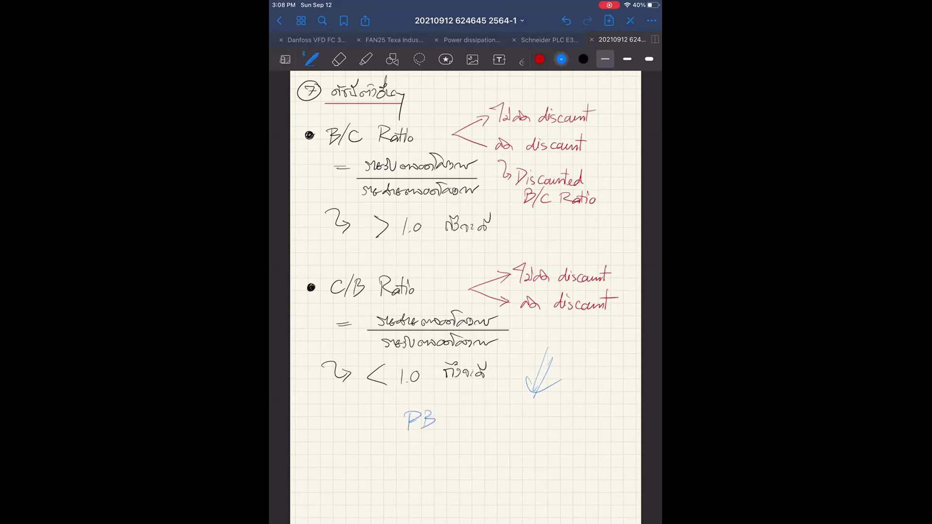
# Step: Undo the blue arrow and the handwritten "PB" beneath the C/B Ratio notes
pyautogui.hotkey('ctrl', 'z')
pyautogui.hotkey('ctrl', 'z')
pyautogui.hotkey('ctrl', 'z')
pyautogui.hotkey('ctrl', 'z')
pyautogui.hotkey('ctrl', 'z')
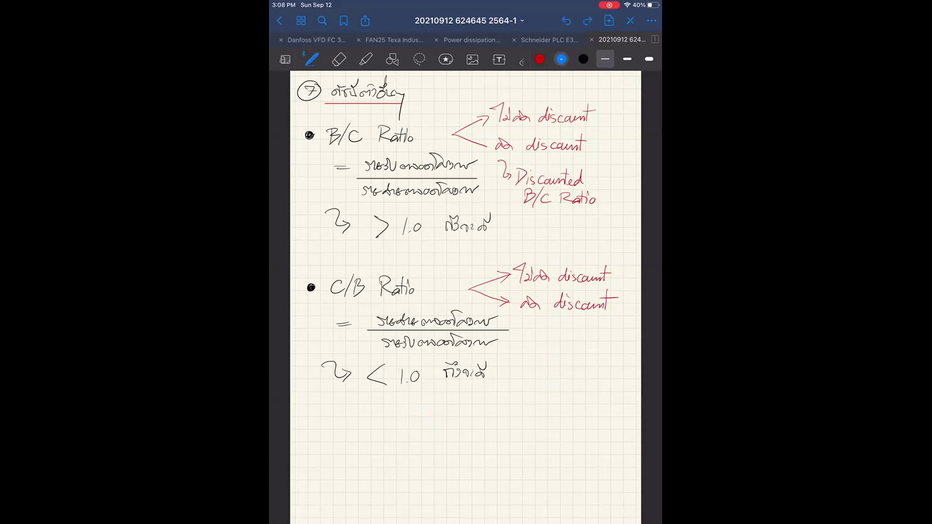
# Step: Handwrite a new blue note in the blank area beneath the C/B Ratio section
pyautogui.moveTo(314, 436); pyautogui.dragTo(367, 440)
pyautogui.moveTo(377, 433); pyautogui.dragTo(401, 438)
pyautogui.moveTo(400, 421)
pyautogui.mouseDown()
pyautogui.moveTo(402, 439)
pyautogui.moveTo(419, 422)
pyautogui.moveTo(442, 438)
pyautogui.moveTo(440, 430)
pyautogui.mouseUp()
pyautogui.moveTo(453, 425)
pyautogui.mouseDown()
pyautogui.moveTo(452, 441)
pyautogui.moveTo(454, 428)
pyautogui.mouseUp()
pyautogui.moveTo(455, 427)
pyautogui.mouseDown()
pyautogui.moveTo(450, 440)
pyautogui.moveTo(516, 437)
pyautogui.moveTo(527, 426)
pyautogui.mouseUp()
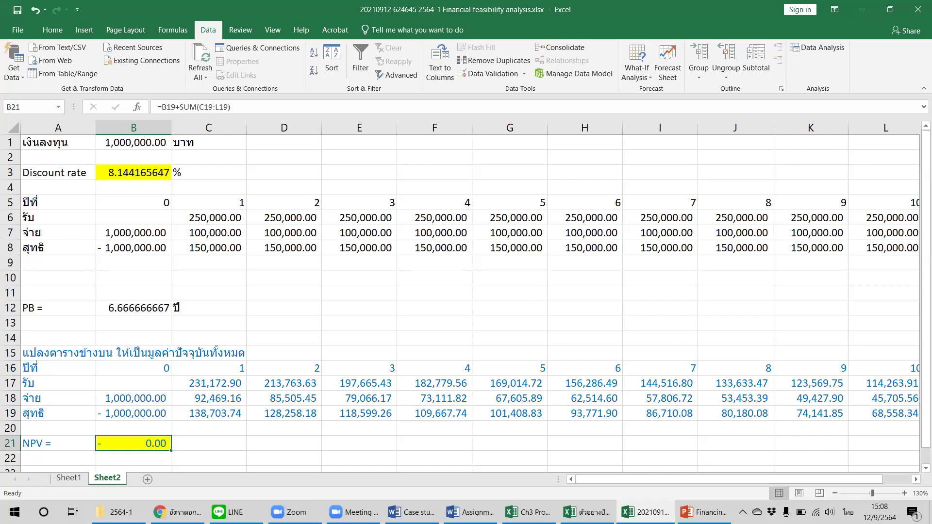
# Step: In the Excel financial feasibility workbook, set the discount rate in cell B3 to 5%
pyautogui.click(511, 158)
pyautogui.click(145, 171)
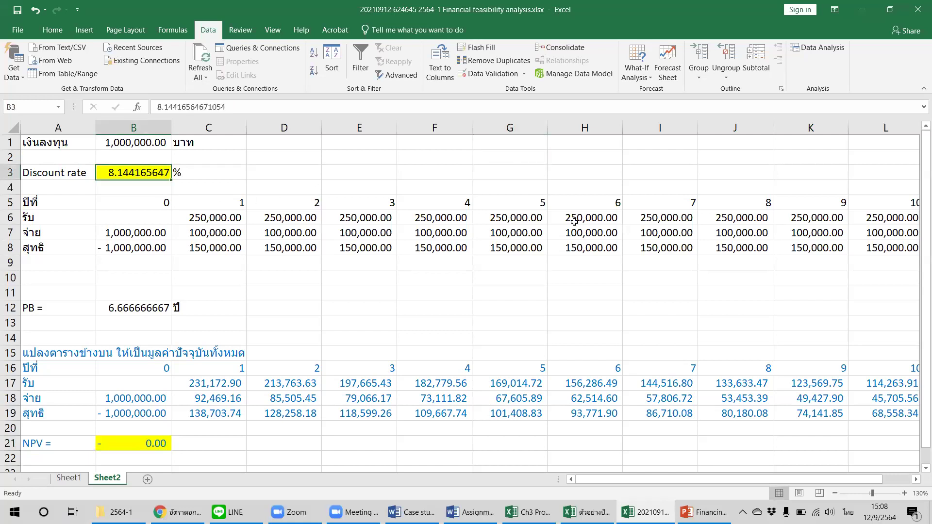
pyautogui.write('5')
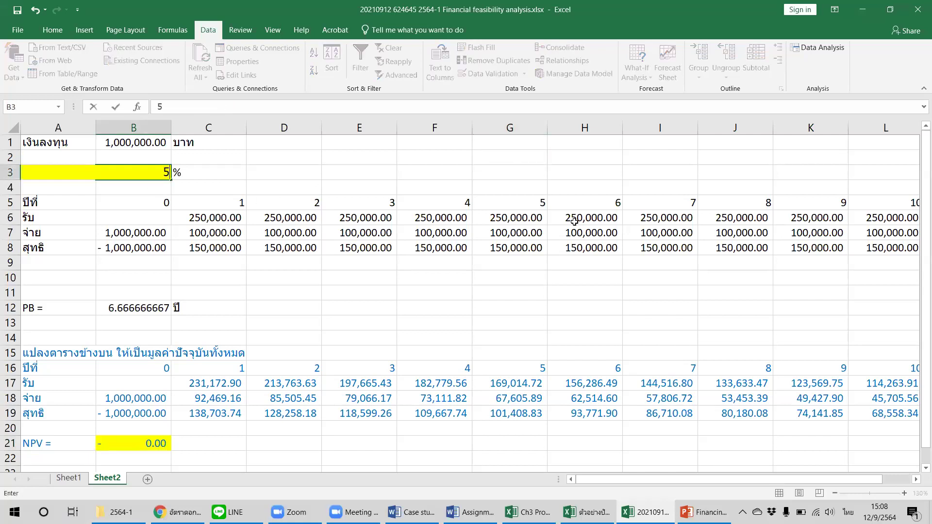
pyautogui.press('Return')
pyautogui.click(383, 290)
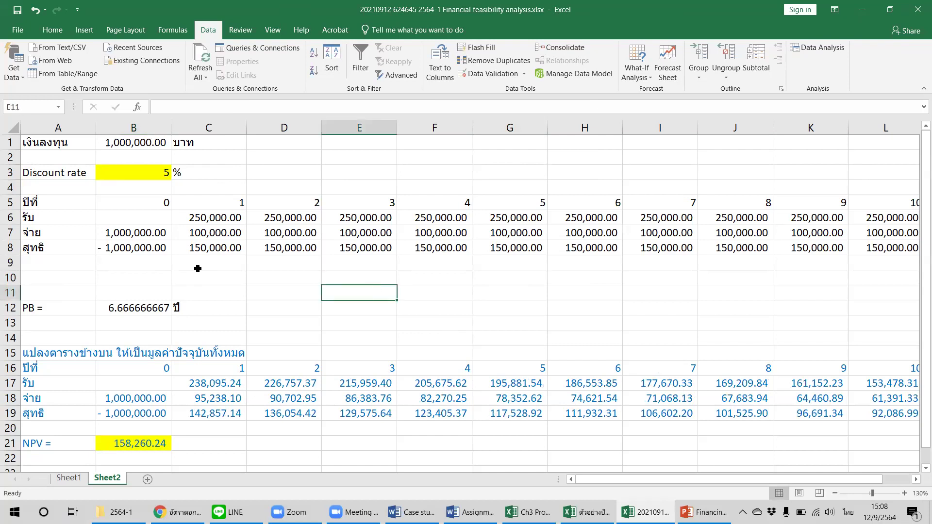
# Step: Inspect the payback formula in cell B12 and leave it without changing it
pyautogui.click(83, 307)
pyautogui.moveTo(83, 306); pyautogui.dragTo(173, 316)
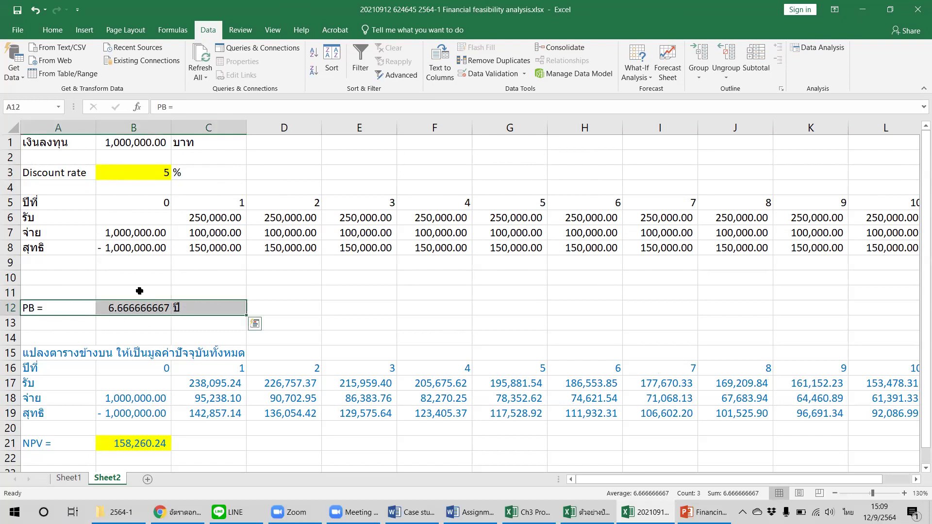
pyautogui.doubleClick(127, 309)
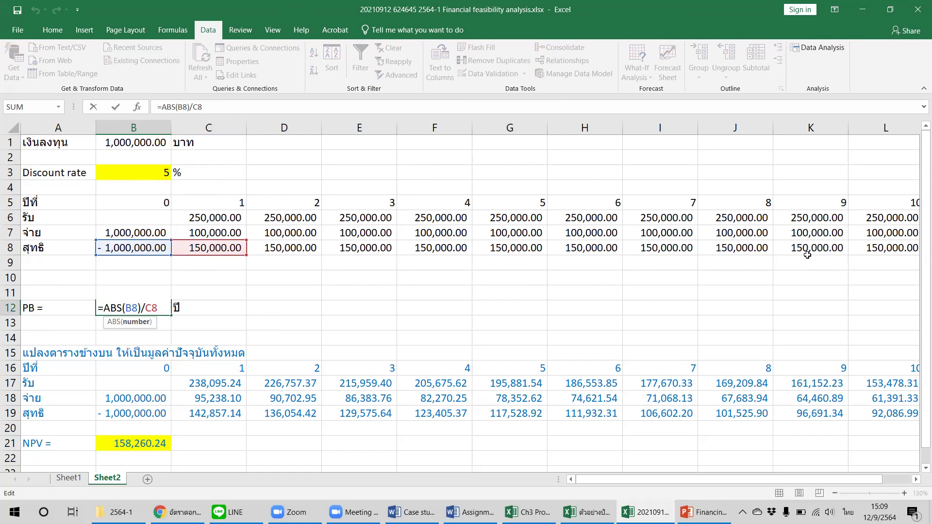
pyautogui.click(582, 292)
pyautogui.press('Escape')
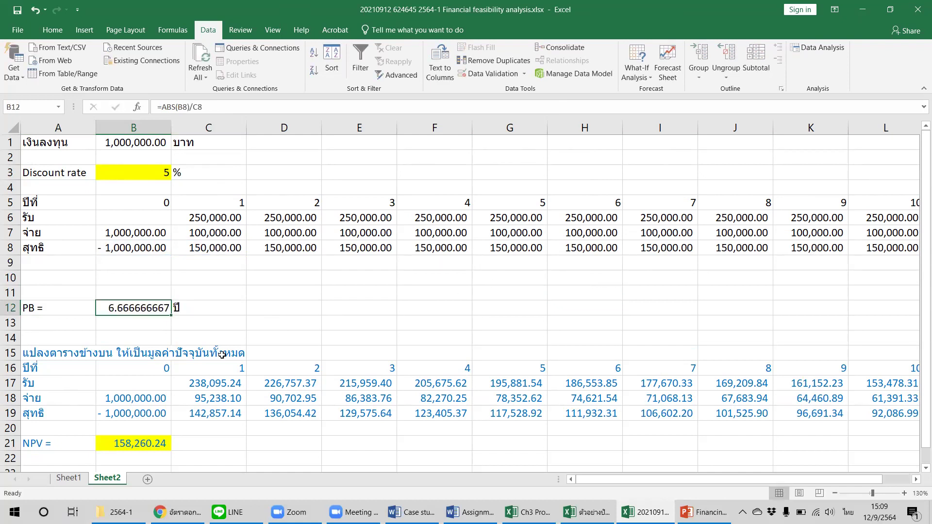
# Step: Move the NPV label and value down to row 23, and enter the label "Discounted PB =" in cell A21
pyautogui.scroll(-1, 184, 353)
pyautogui.moveTo(49, 399); pyautogui.dragTo(111, 439)
pyautogui.click(69, 402)
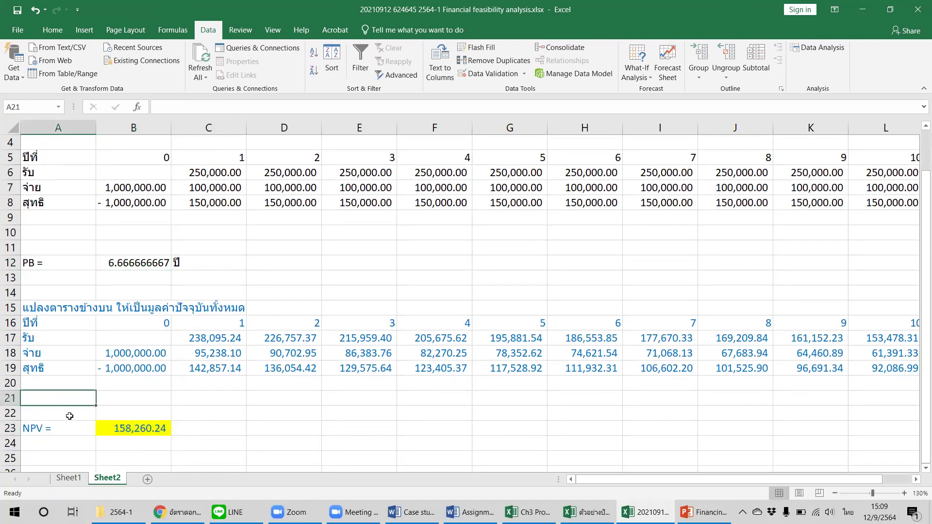
pyautogui.write('ฏ')
pyautogui.press('BackSpace')
pyautogui.press('`')
pyautogui.write('Discounted PB')
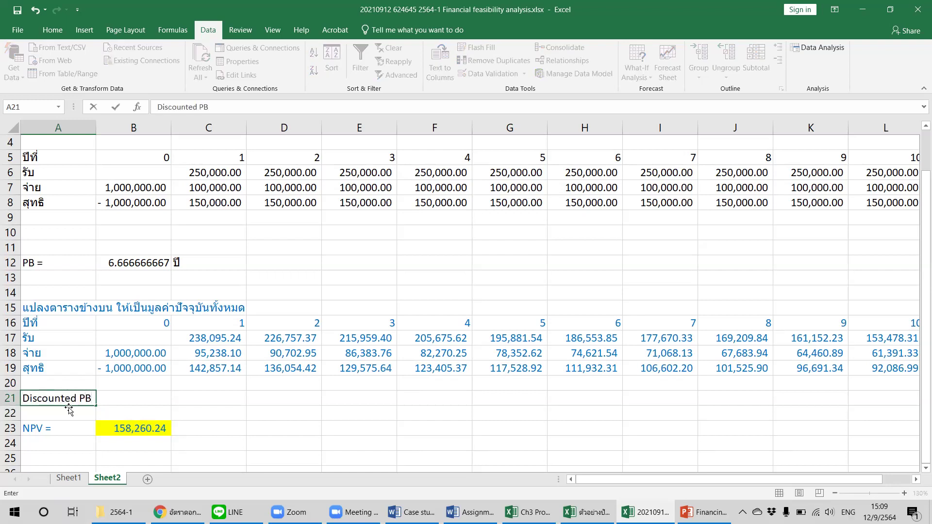
pyautogui.write(' =')
pyautogui.press('Return')
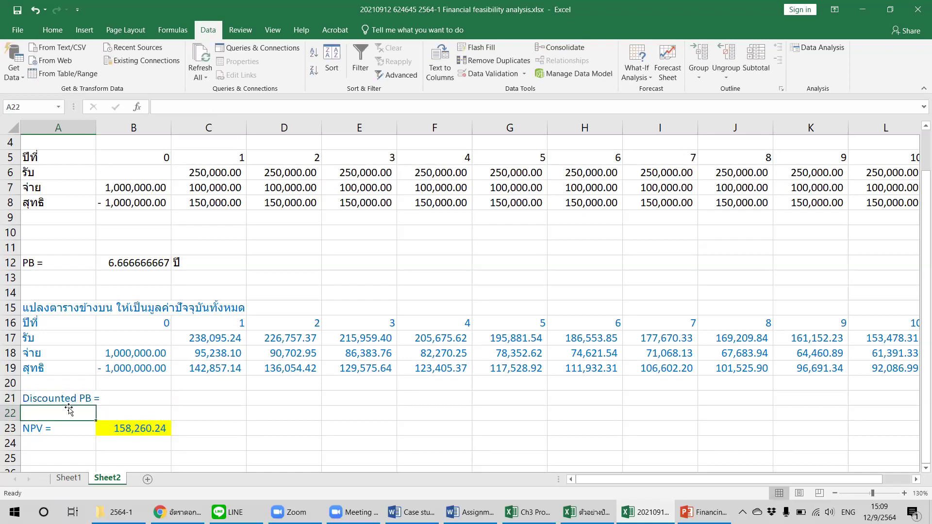
# Step: Examine the discounted net cash flows in row 19 and check the cumulative sum from year 1 through year 9 against the investment
pyautogui.click(79, 401)
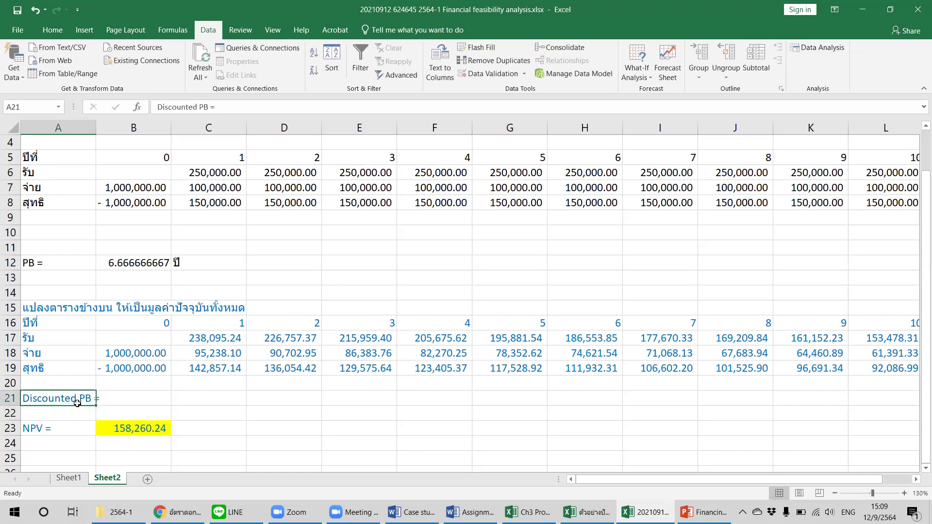
pyautogui.click(122, 398)
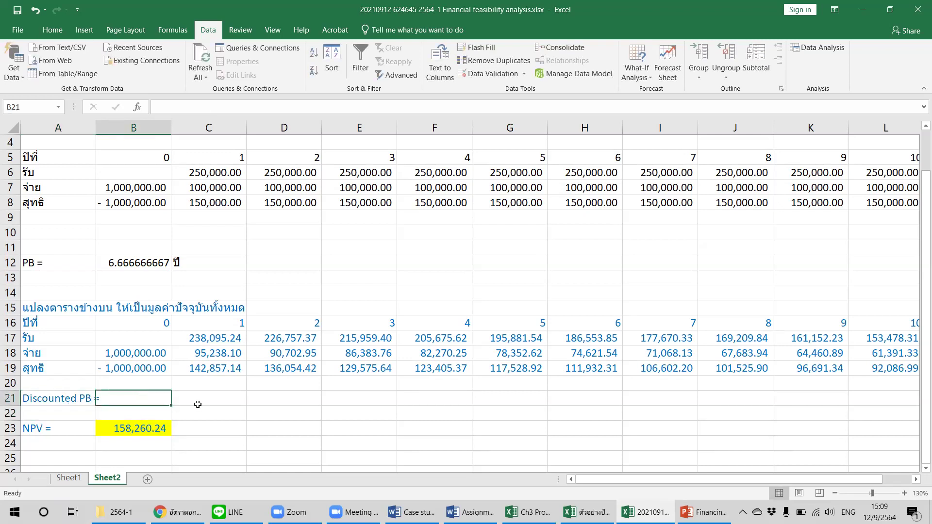
pyautogui.click(134, 369)
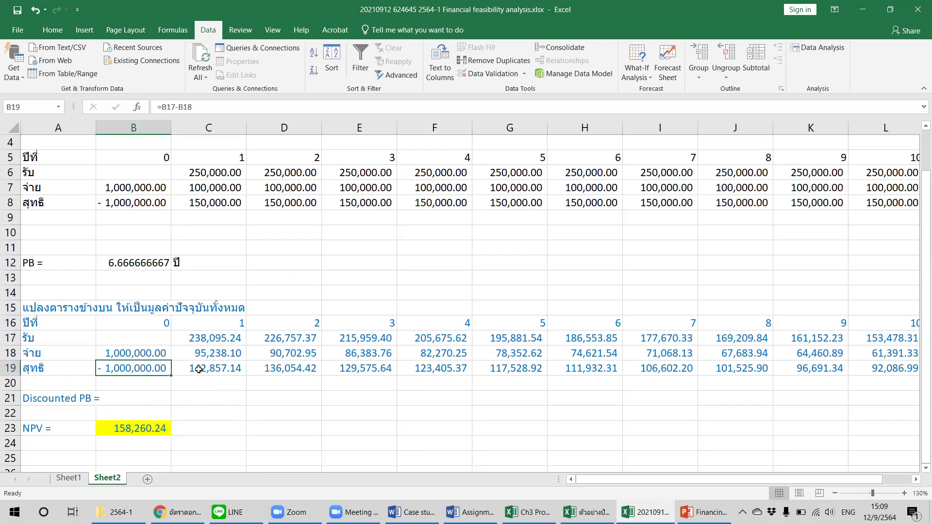
pyautogui.click(198, 372)
pyautogui.click(275, 371)
pyautogui.click(361, 370)
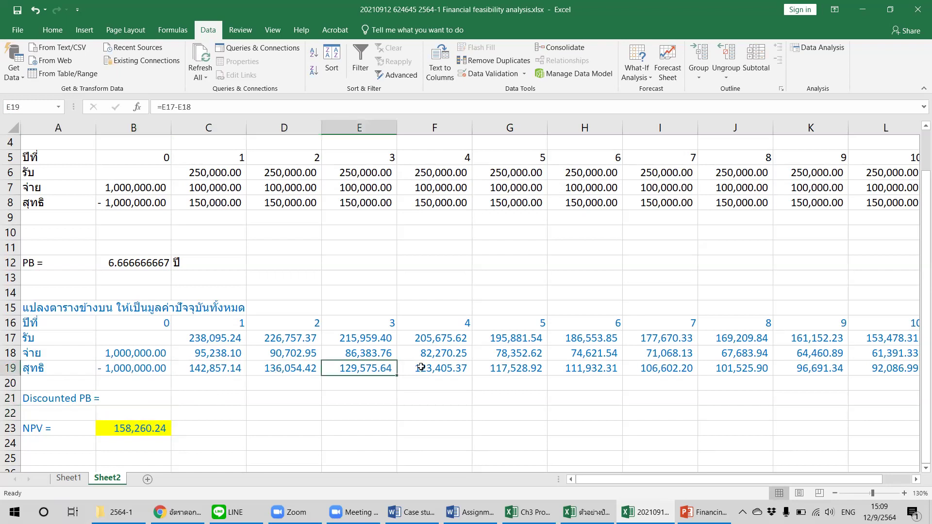
pyautogui.click(421, 367)
pyautogui.click(121, 372)
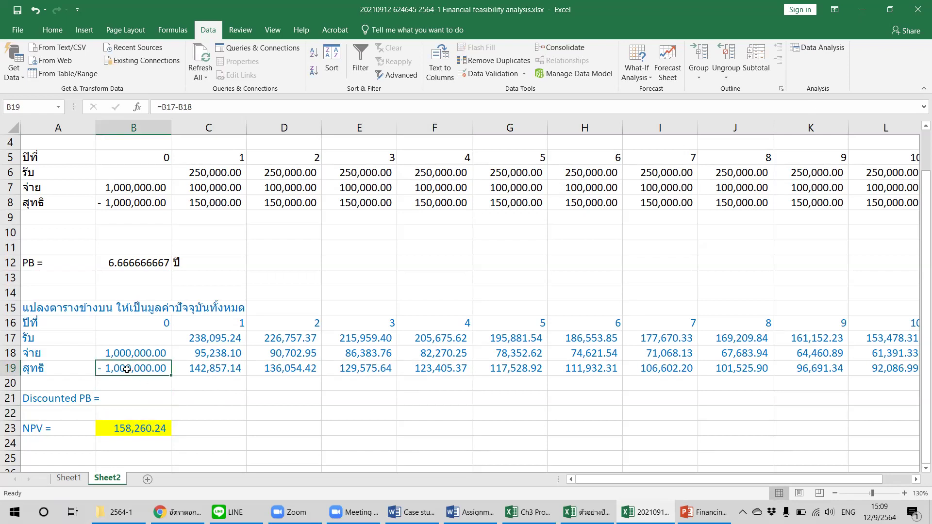
pyautogui.click(233, 367)
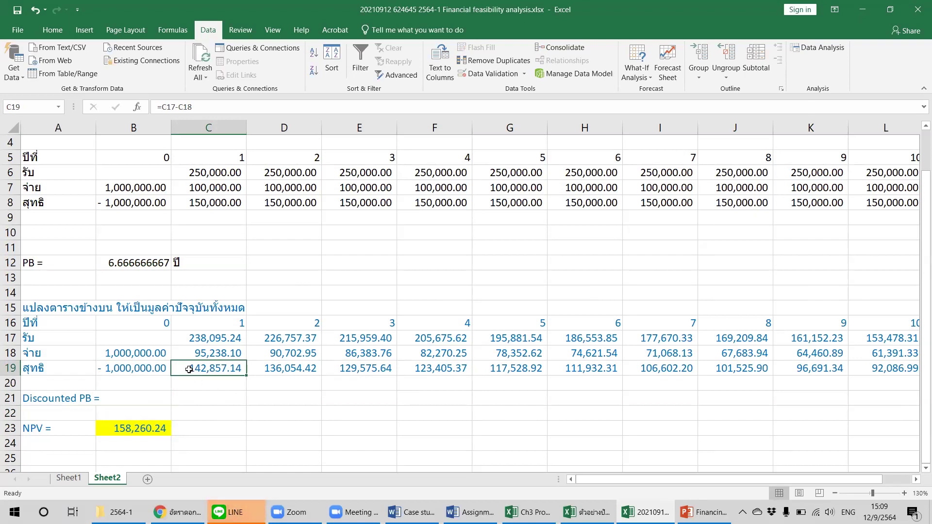
pyautogui.moveTo(195, 368); pyautogui.dragTo(779, 369)
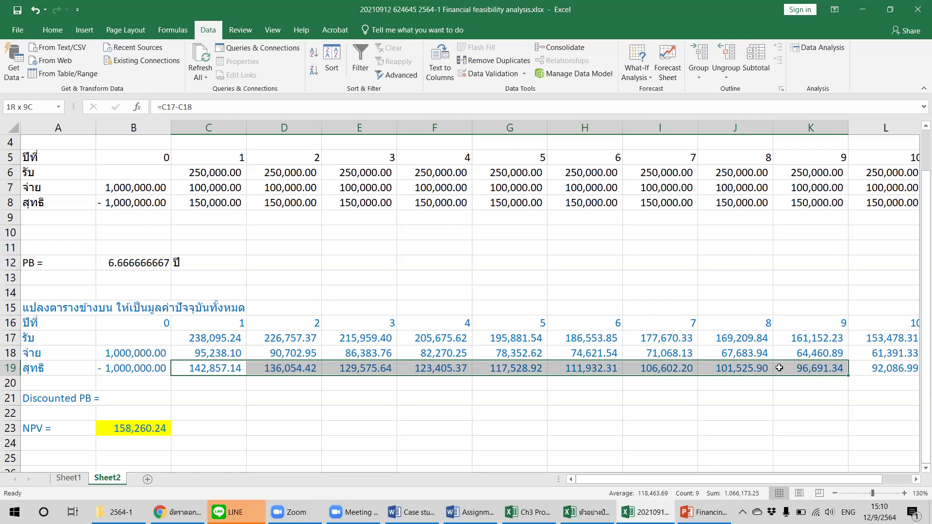
# Step: Extend the label in cell A21 to read "Discounted PB = 8 ปีกว่าๆ ถึงจะคืนทุน"
pyautogui.click(130, 396)
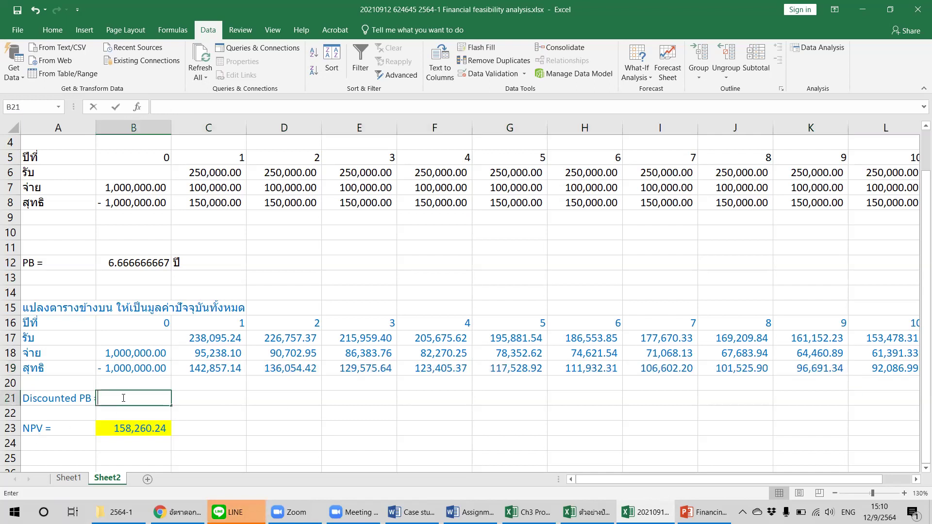
pyautogui.click(44, 398)
pyautogui.press('F2')
pyautogui.write('8')
pyautogui.press('`')
pyautogui.write('ปีกว่าๆ')
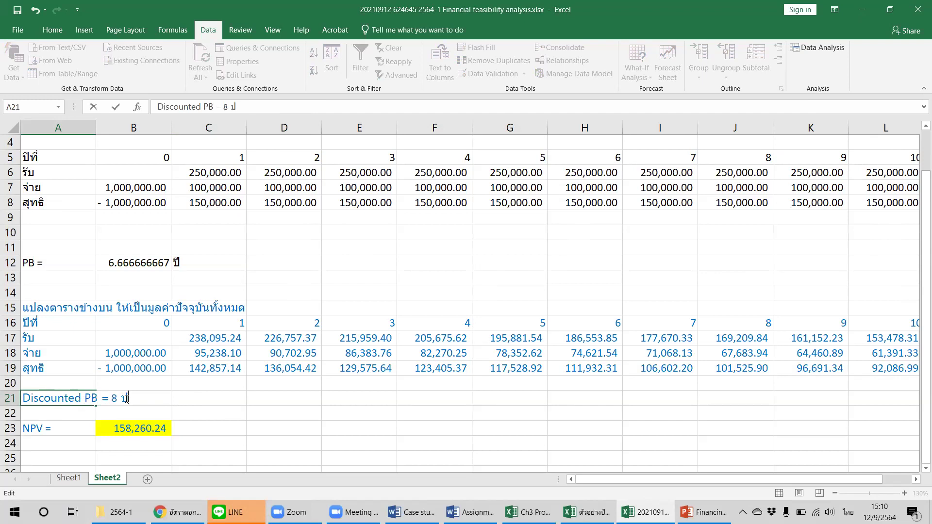
pyautogui.write(' ถึงจะคืนทุน')
pyautogui.press('Return')
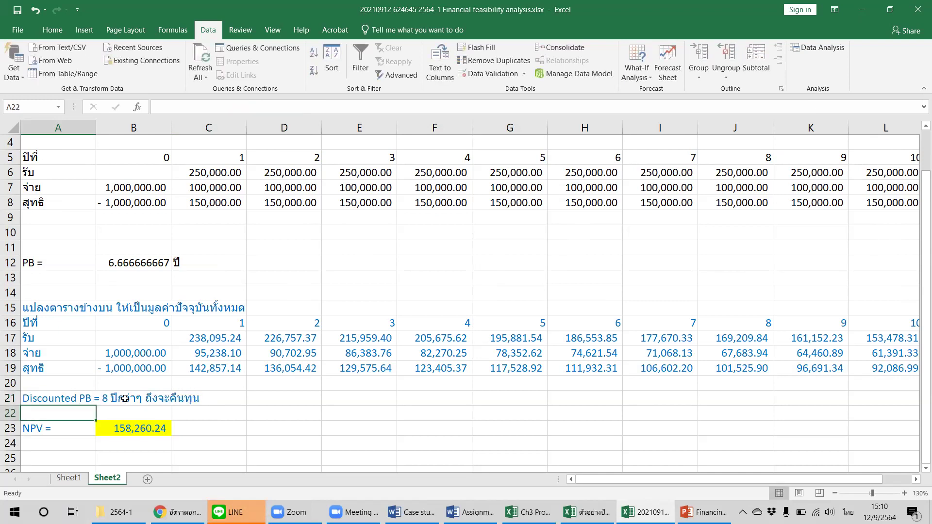
# Step: Change the payback label in cell A12 to "Simple PB ="
pyautogui.doubleClick(49, 262)
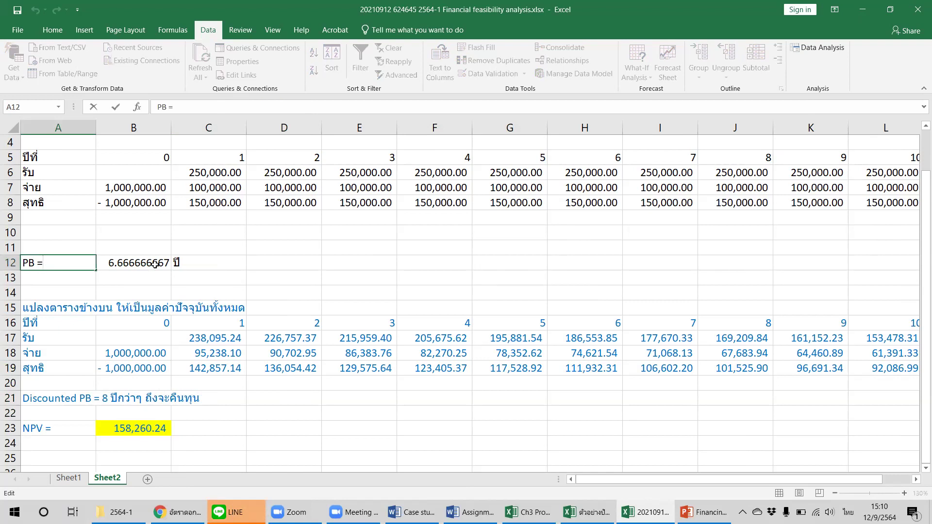
pyautogui.write('ฎ')
pyautogui.press('BackSpace')
pyautogui.press('`')
pyautogui.write('D')
pyautogui.press('BackSpace')
pyautogui.write('Simle ')
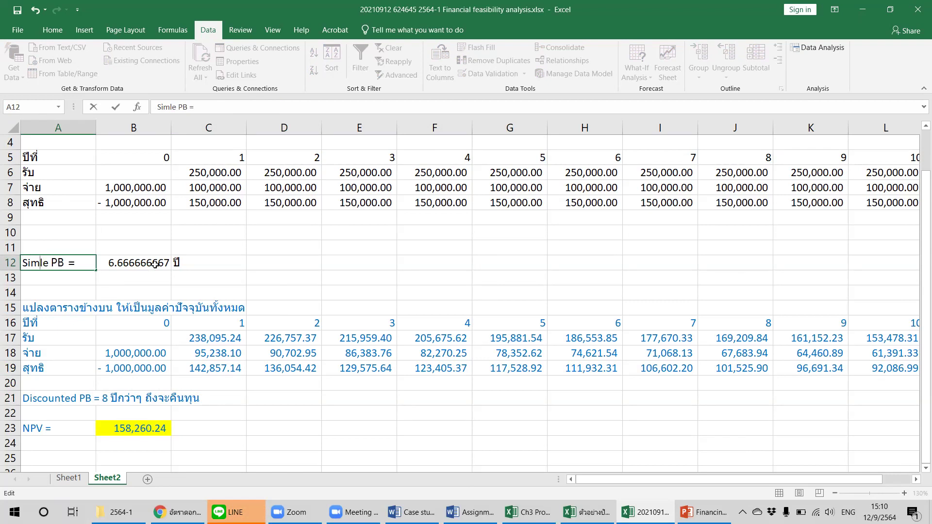
pyautogui.write('[')
pyautogui.press('BackSpace')
pyautogui.write('p')
pyautogui.press('Return')
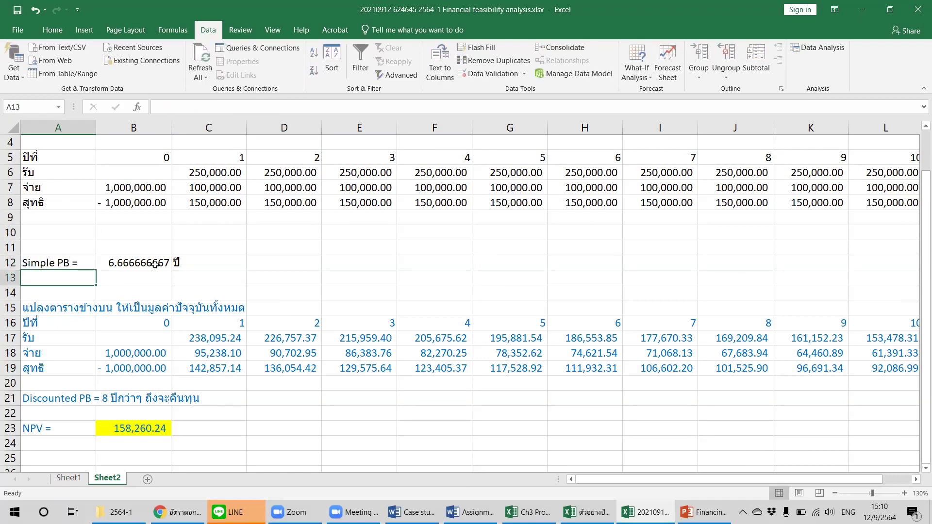
# Step: Move the Simple PB label, value and unit from row 12 up to row 10
pyautogui.click(51, 406)
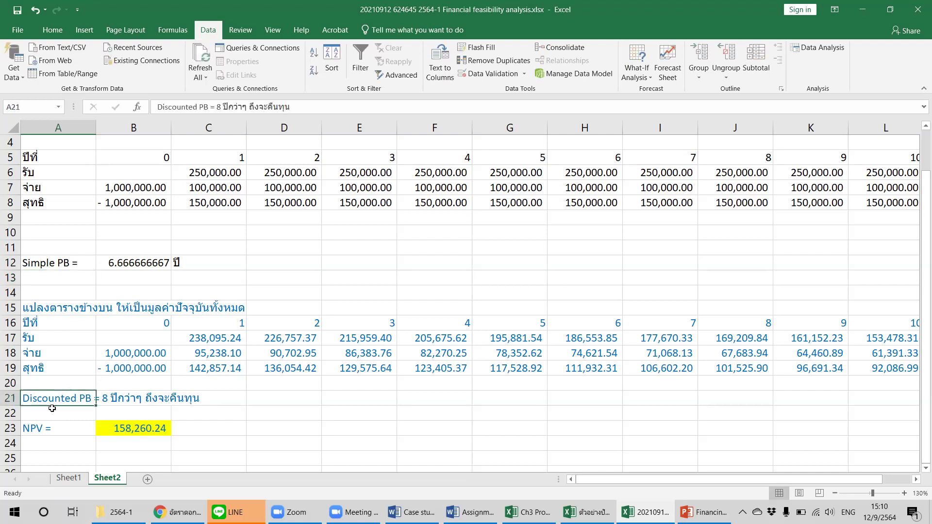
pyautogui.click(190, 366)
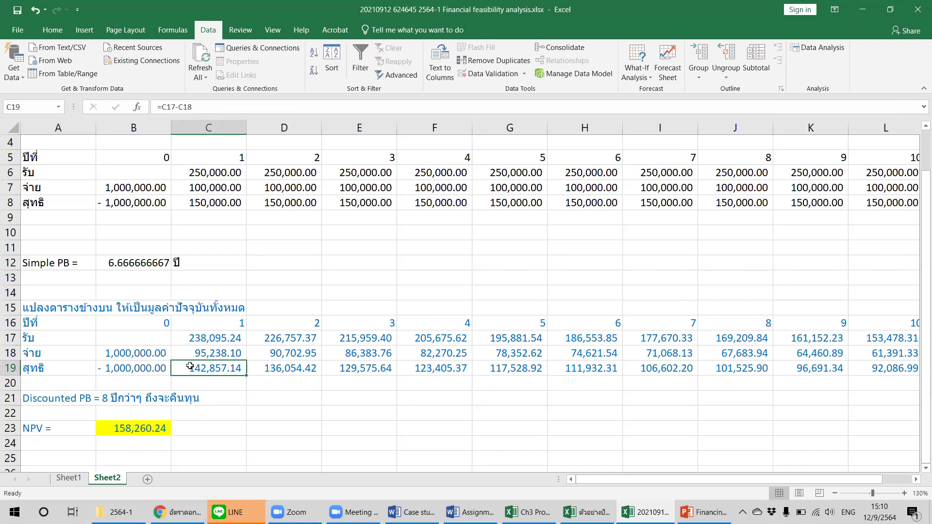
pyautogui.click(77, 267)
pyautogui.keyDown('shift'); pyautogui.click(188, 261); pyautogui.keyUp('shift')
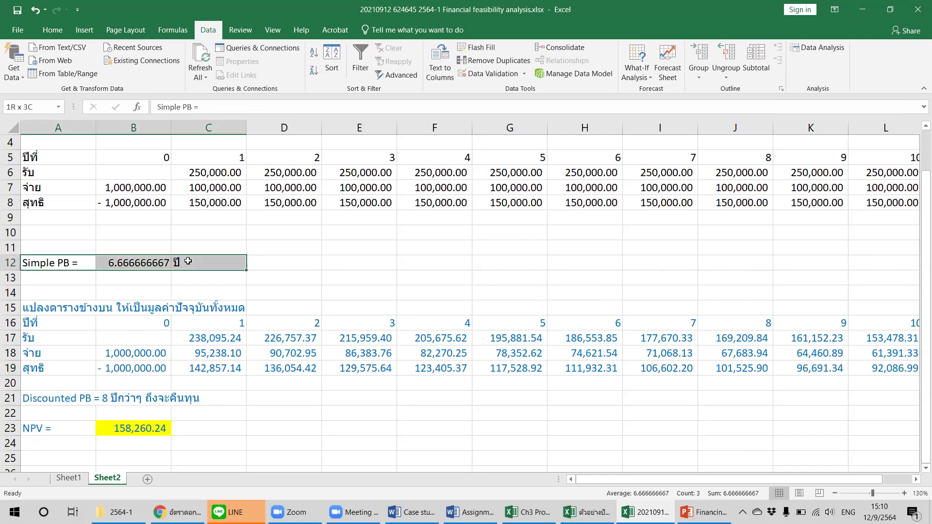
pyautogui.moveTo(134, 260); pyautogui.dragTo(140, 235)
# Step: Enter the label "B/C ratio =" in cell A11 below the Simple PB row
pyautogui.click(94, 249)
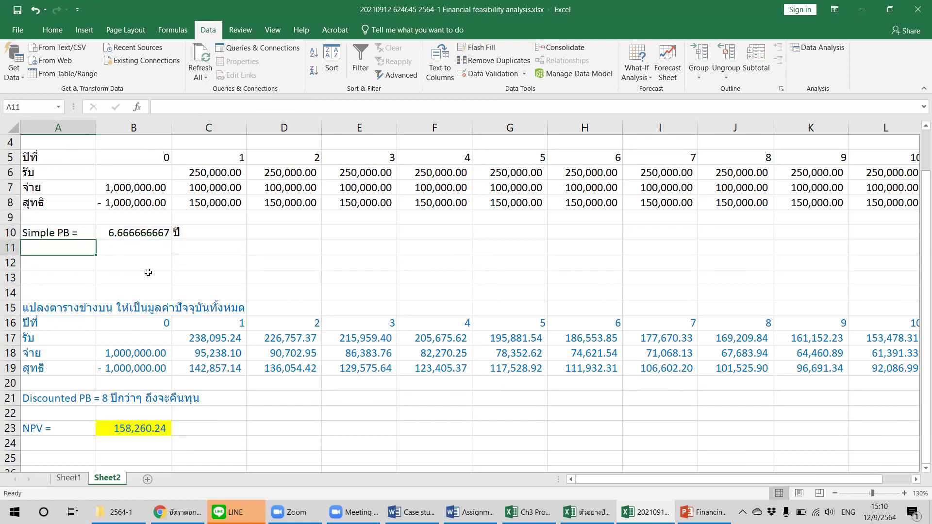
pyautogui.write('B/C ratio')
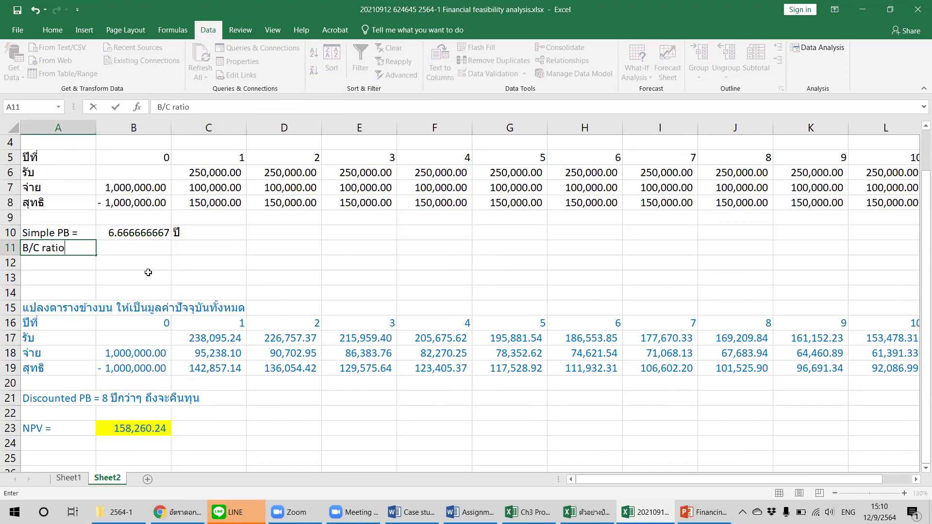
pyautogui.write(' =')
pyautogui.press('Return')
# Step: Examine the undiscounted cash-flow table and the sum of the yearly receipts in row 6, starting from year 1
pyautogui.press('Up')
pyautogui.press('Up')
pyautogui.press('Up')
pyautogui.press('Up')
pyautogui.press('Right')
pyautogui.press('Right')
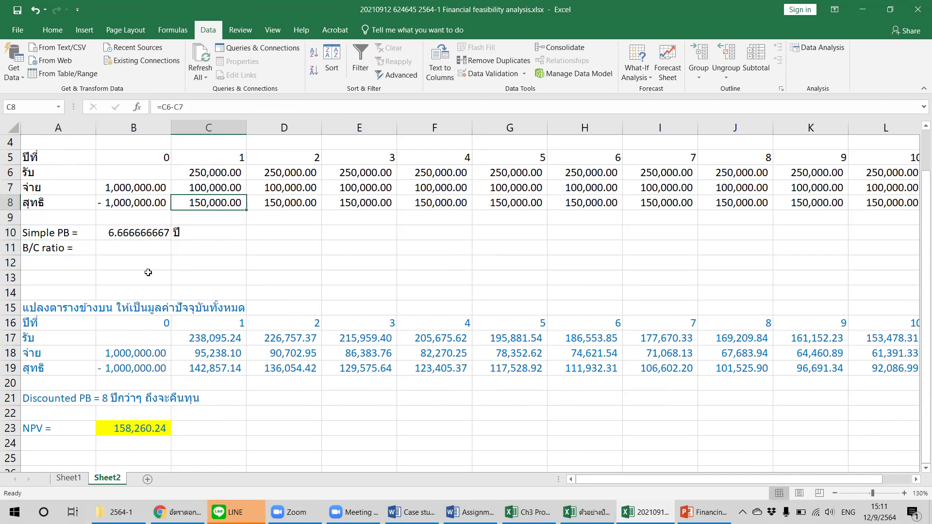
pyautogui.press('Left')
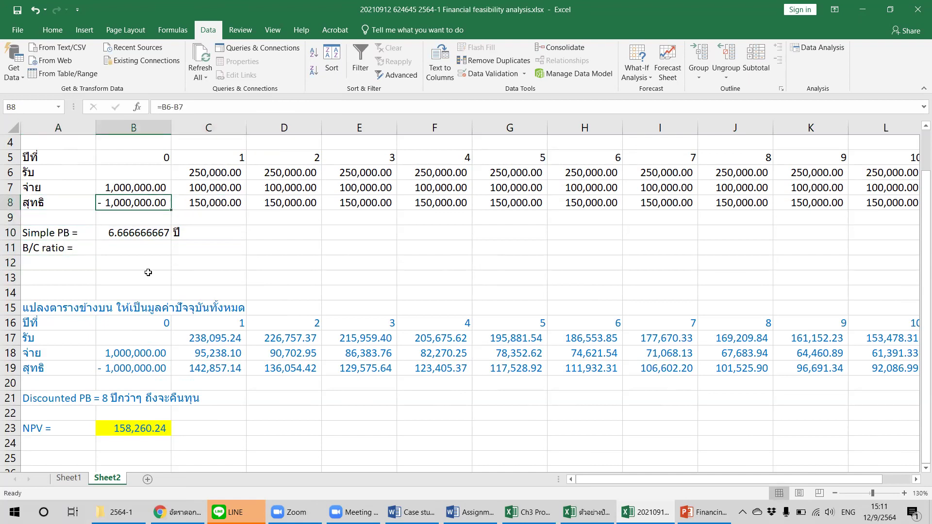
pyautogui.press('Up')
pyautogui.press('Right')
pyautogui.press('Up')
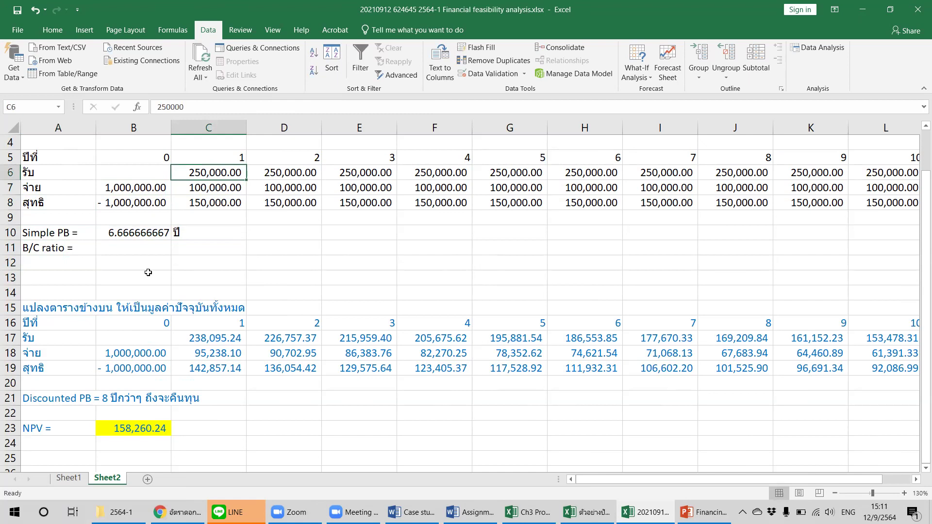
pyautogui.hotkey('shift', 'Right')
pyautogui.hotkey('shift', 'Right')
pyautogui.hotkey('shift', 'Right')
pyautogui.hotkey('shift', 'Right')
pyautogui.hotkey('shift', 'Right')
pyautogui.hotkey('shift', 'Right')
pyautogui.hotkey('shift', 'Right')
pyautogui.hotkey('shift', 'Right')
pyautogui.hotkey('shift', 'Right')
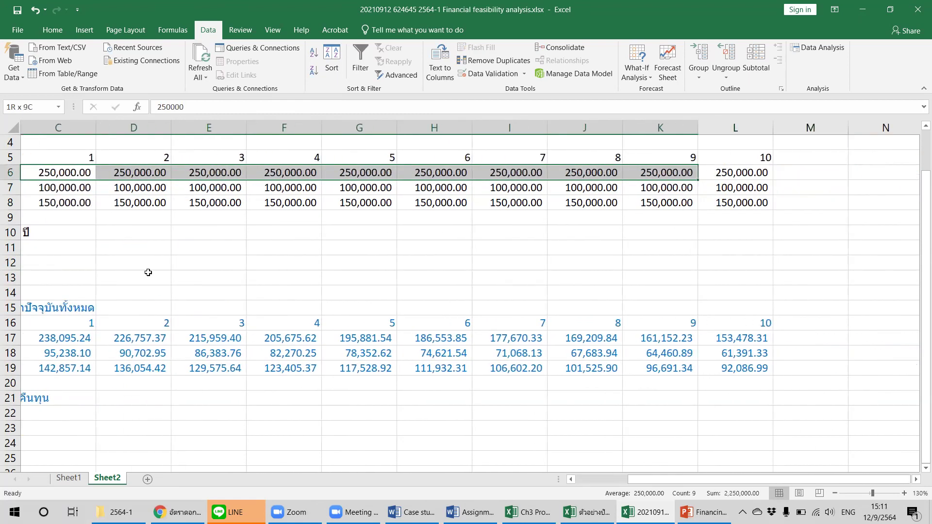
# Step: Begin the B/C ratio formula in cell B11 with the sum of the yearly receipts C6:L6
pyautogui.press('Home')
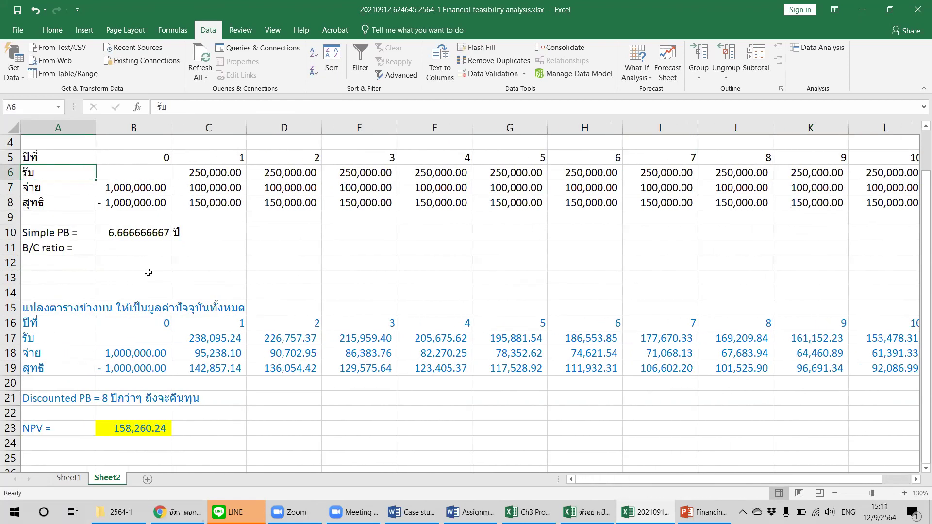
pyautogui.press('Down')
pyautogui.press('Down')
pyautogui.press('Down')
pyautogui.press('Down')
pyautogui.press('Down')
pyautogui.press('Right')
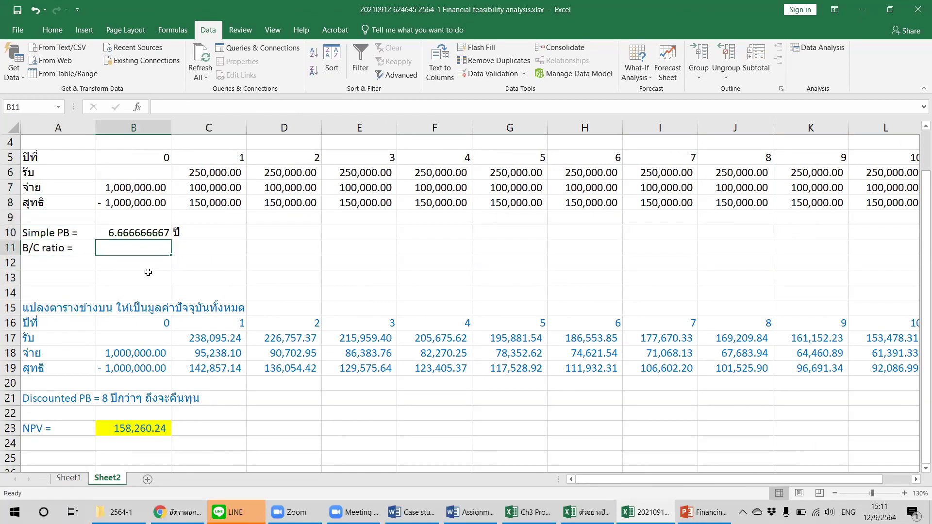
pyautogui.write('=ssum(')
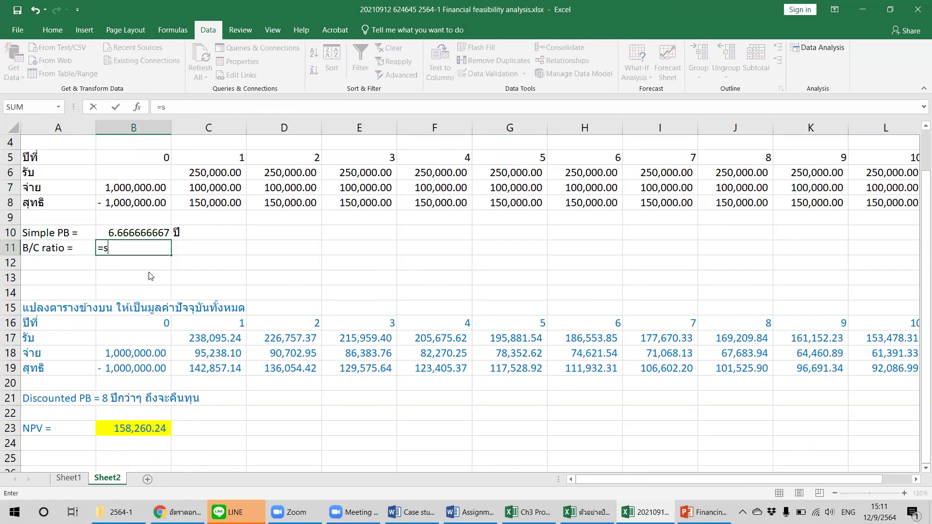
pyautogui.press('BackSpace')
pyautogui.press('BackSpace')
pyautogui.press('BackSpace')
pyautogui.press('BackSpace')
pyautogui.write('um(')
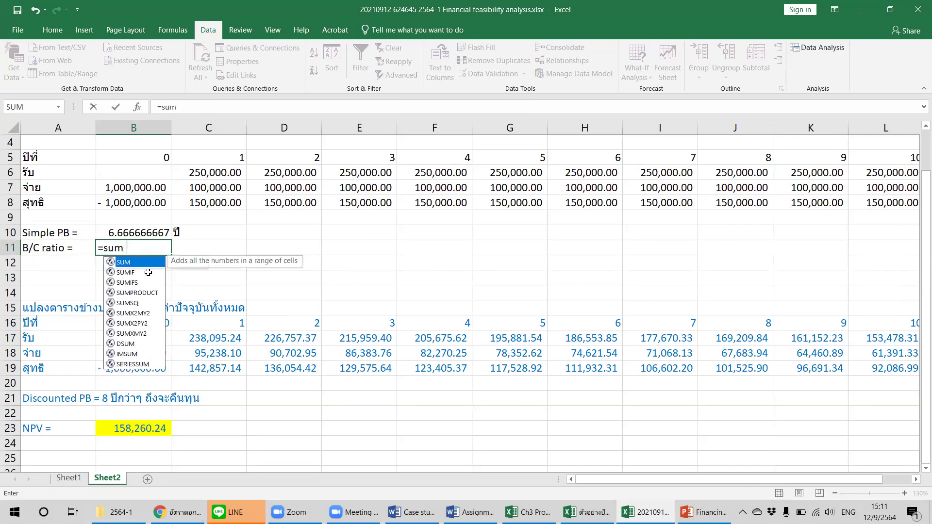
pyautogui.click(209, 170)
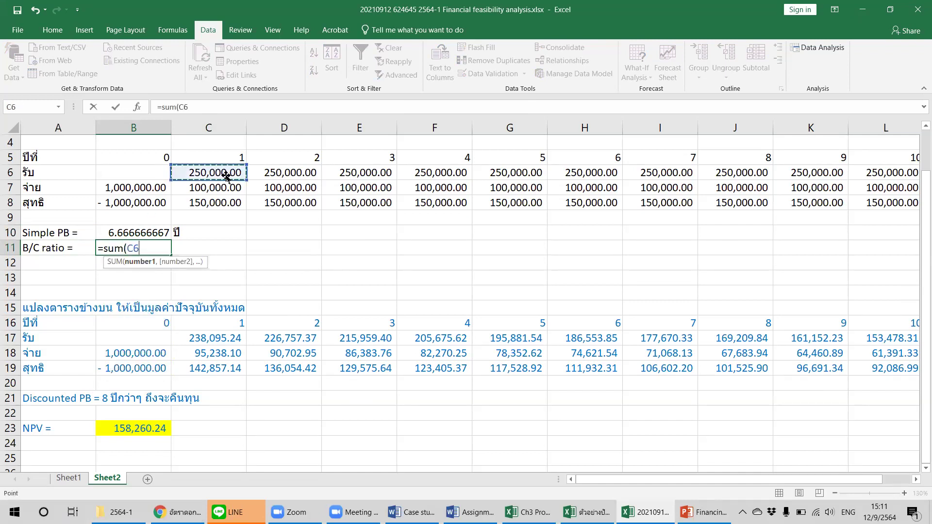
pyautogui.moveTo(226, 176); pyautogui.dragTo(879, 174)
pyautogui.hscroll(2, 234, 178)
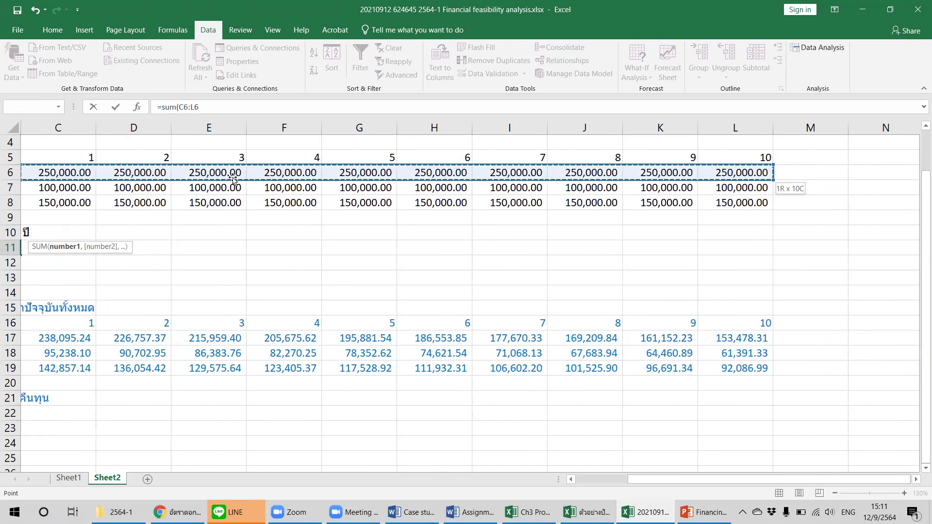
pyautogui.write(')')
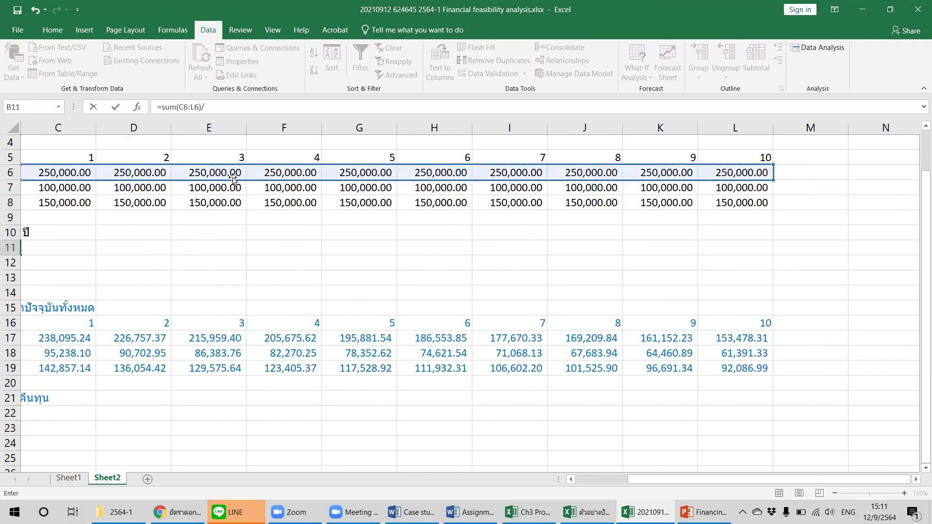
# Step: Complete the B/C ratio formula in B11 by dividing by the sum of the payments B7:L7
pyautogui.write('/s')
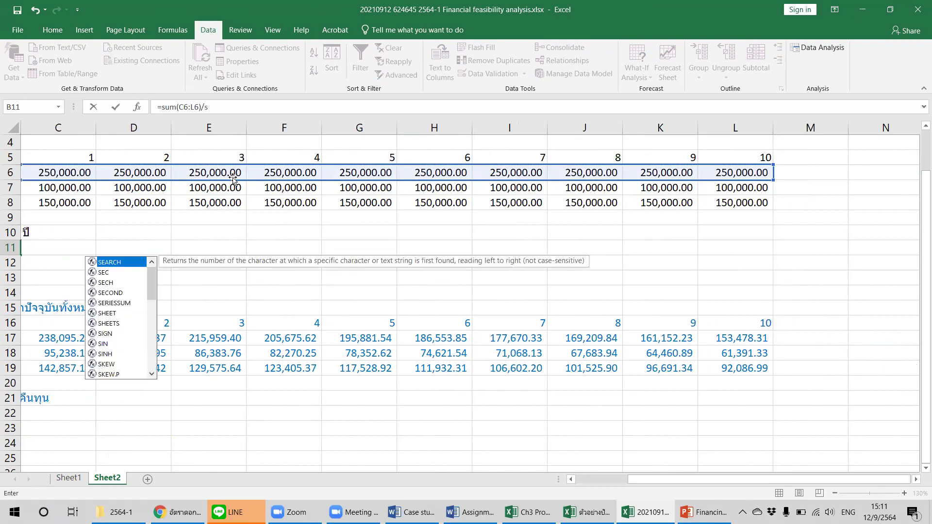
pyautogui.write('um(')
pyautogui.press('Left')
pyautogui.moveTo(170, 184); pyautogui.dragTo(918, 192)
pyautogui.write(')')
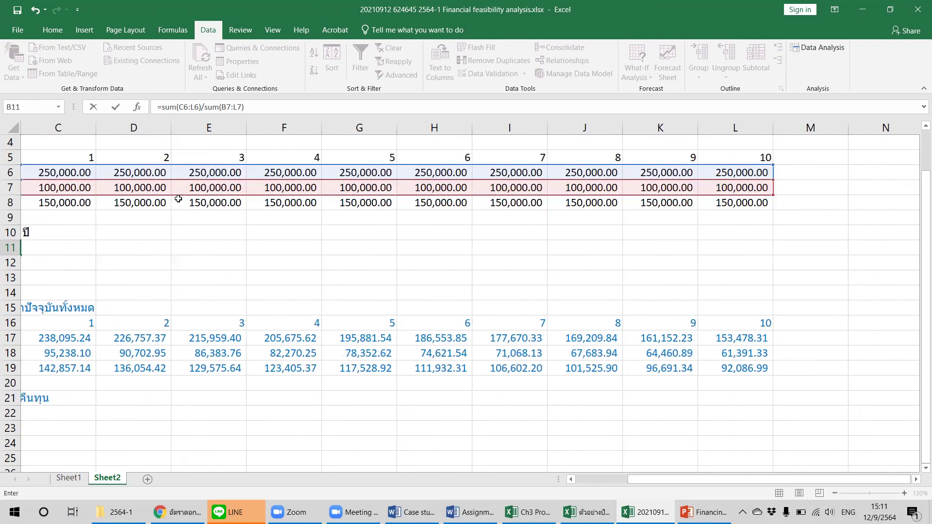
pyautogui.press('Return')
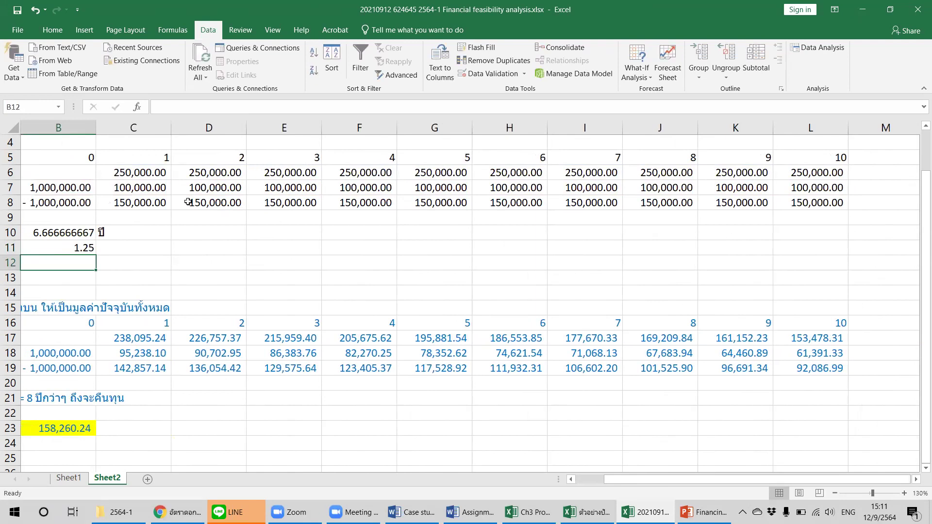
pyautogui.click(73, 249)
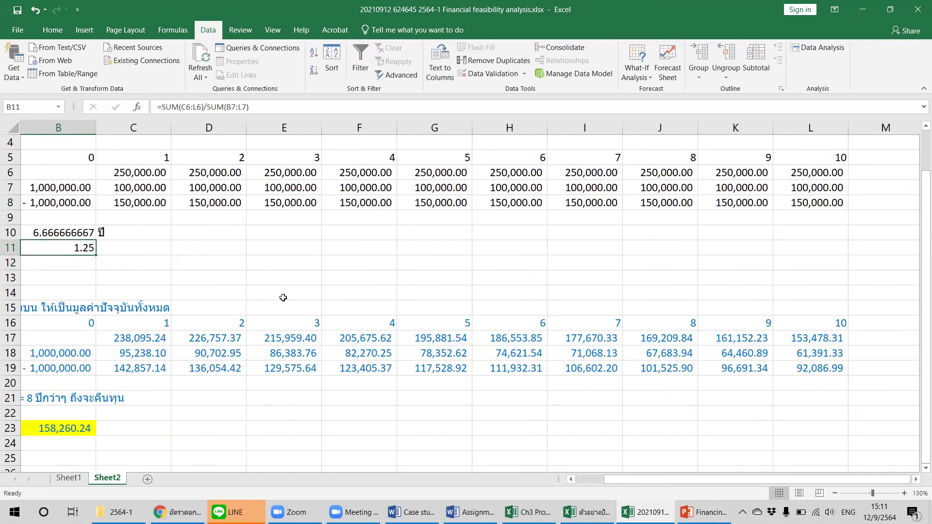
pyautogui.press('Left')
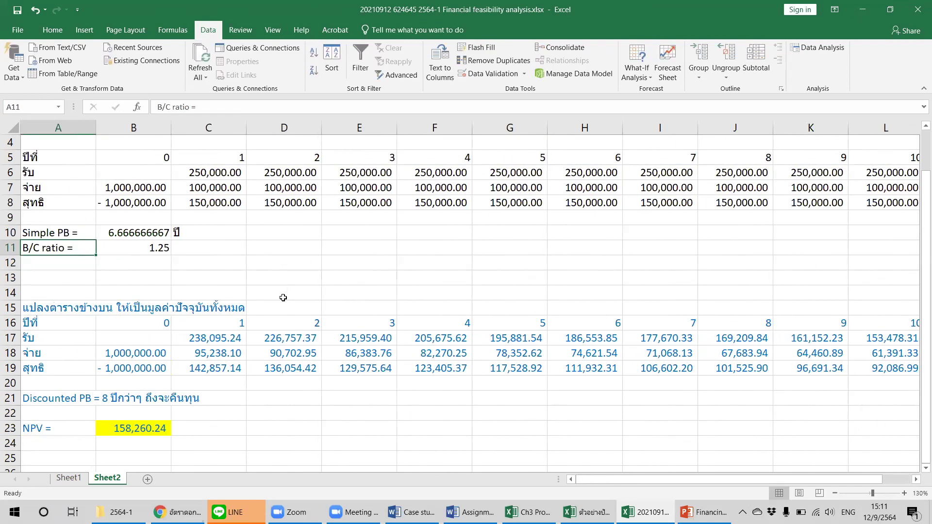
pyautogui.click(143, 249)
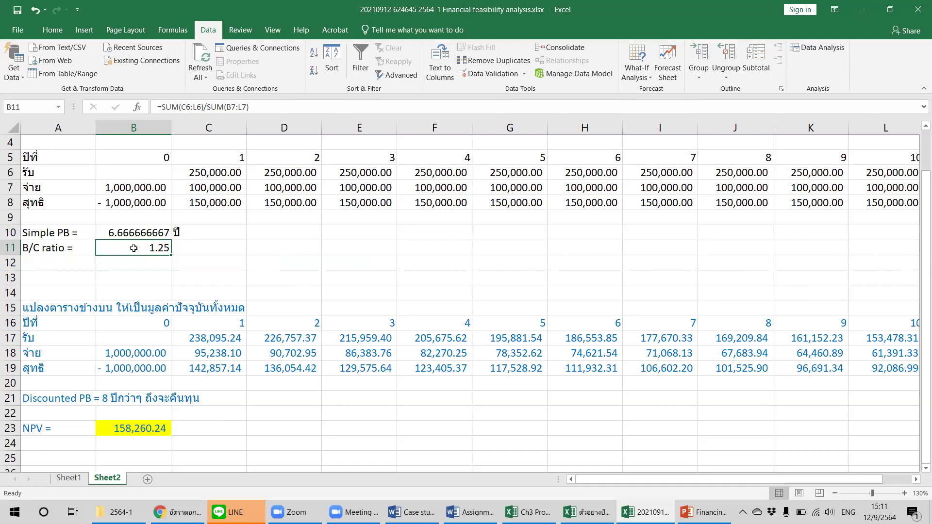
# Step: Enter the label "C/B ratio =" in cell A12 below the B/C ratio row
pyautogui.click(74, 268)
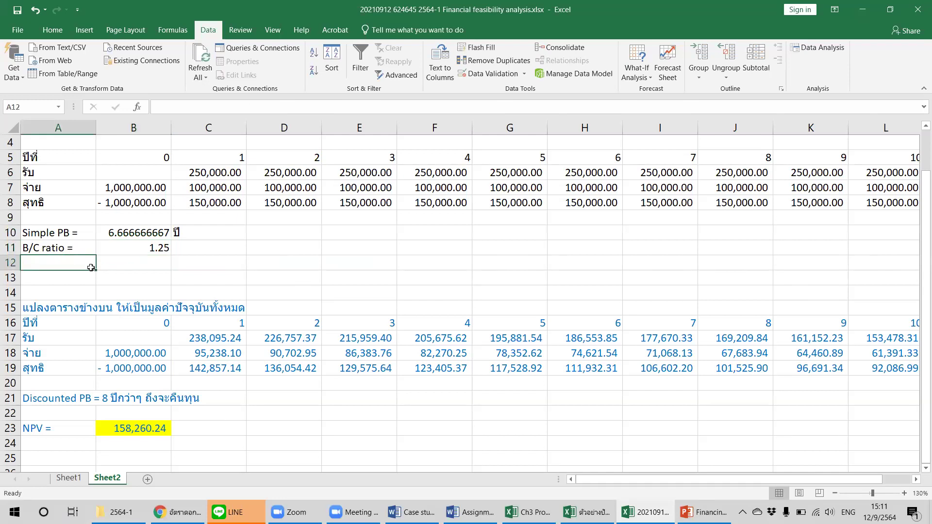
pyautogui.write('C')
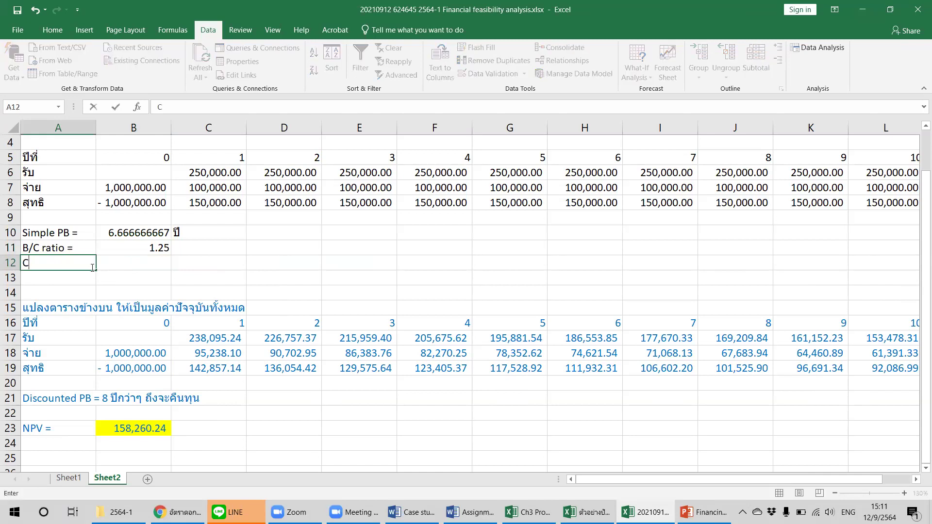
pyautogui.write('/B ratio =')
pyautogui.press('Return')
# Step: Begin the C/B ratio formula in cell B12 with the sum of the payments B7:L7
pyautogui.press('Right')
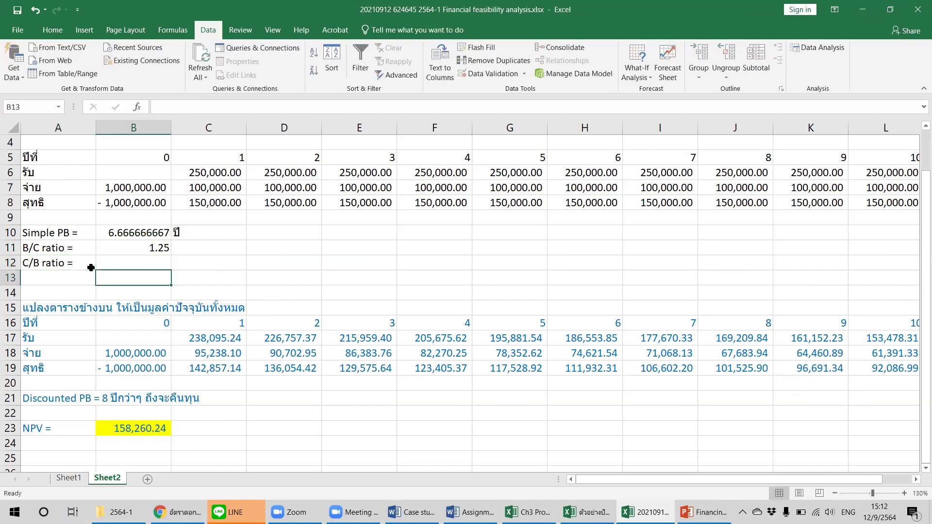
pyautogui.press('Up')
pyautogui.press('Up')
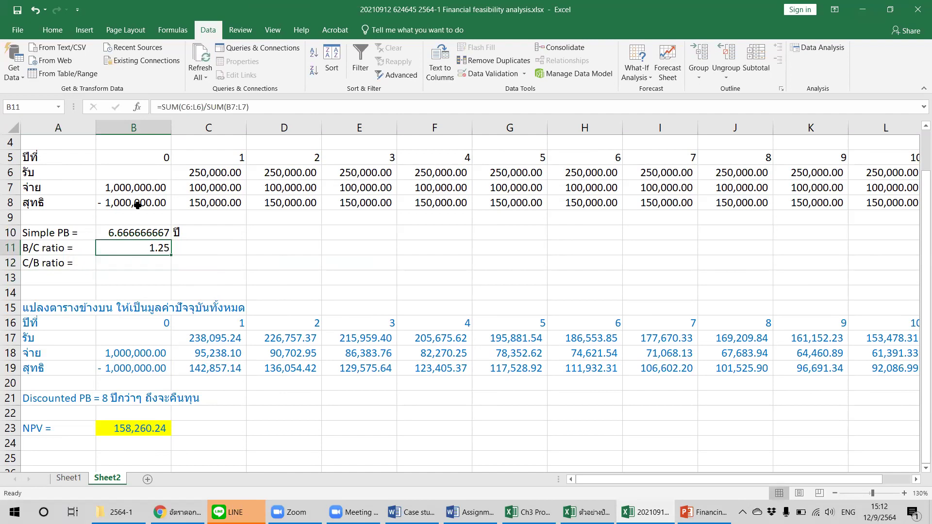
pyautogui.click(266, 103)
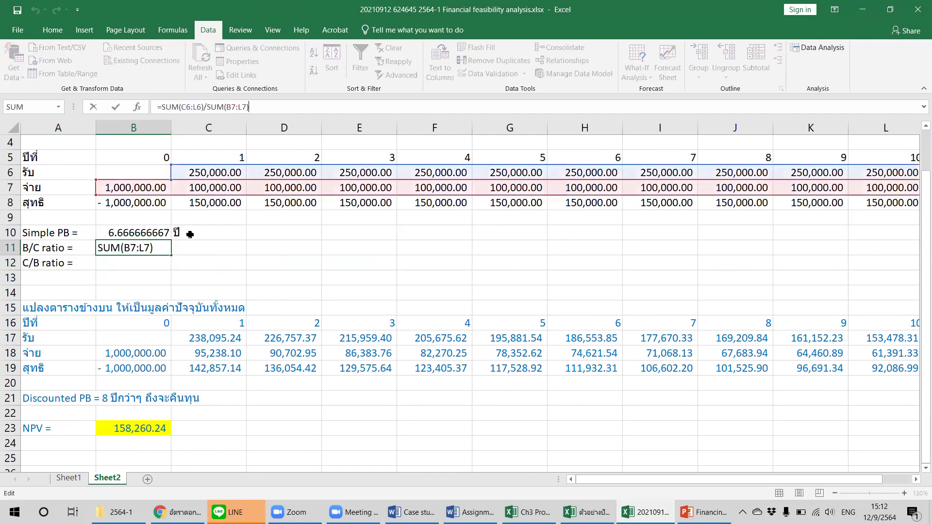
pyautogui.click(138, 264)
pyautogui.write('=sum')
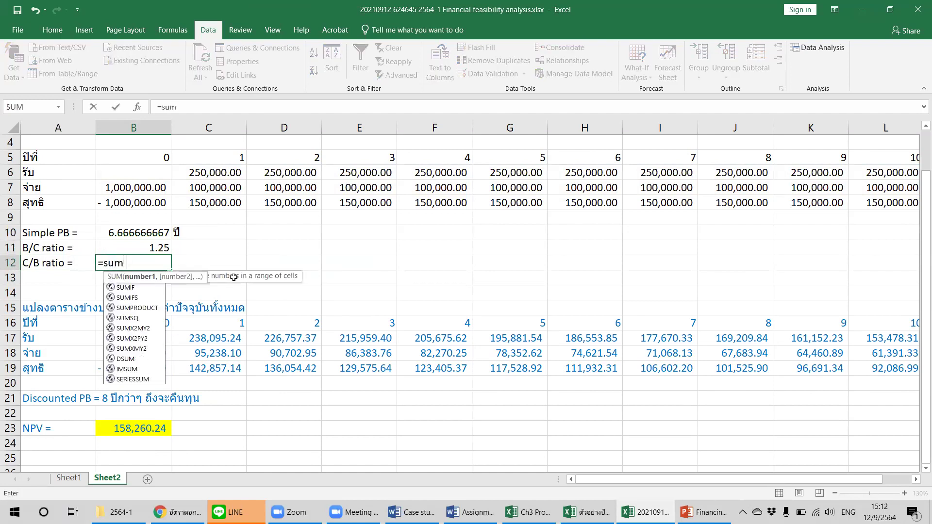
pyautogui.write('(')
pyautogui.click(134, 188)
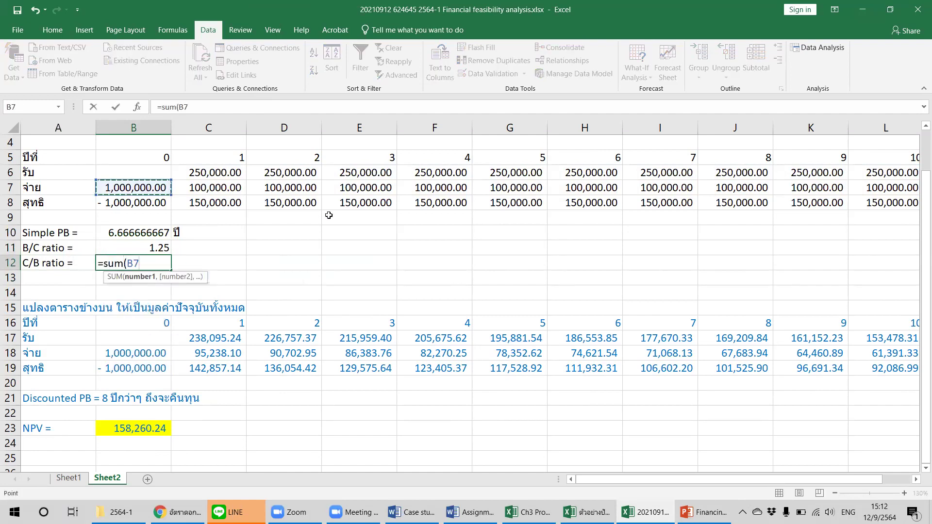
pyautogui.hotkey('ctrl', 'shift', 'Right')
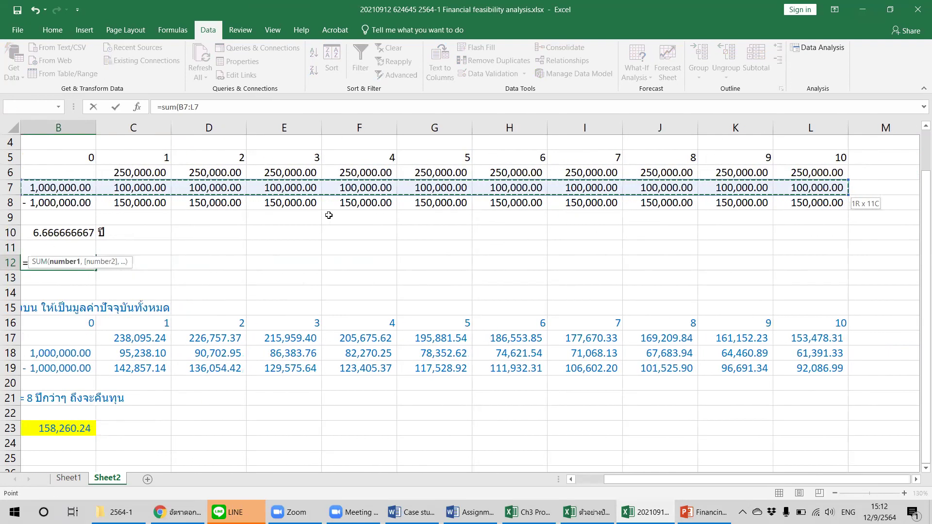
# Step: Complete the C/B ratio formula in B12 by dividing by the sum of the receipts C6:L6
pyautogui.write(')/sum(')
pyautogui.press('Up')
pyautogui.press('Up')
pyautogui.press('Up')
pyautogui.press('Up')
pyautogui.press('Up')
pyautogui.press('Up')
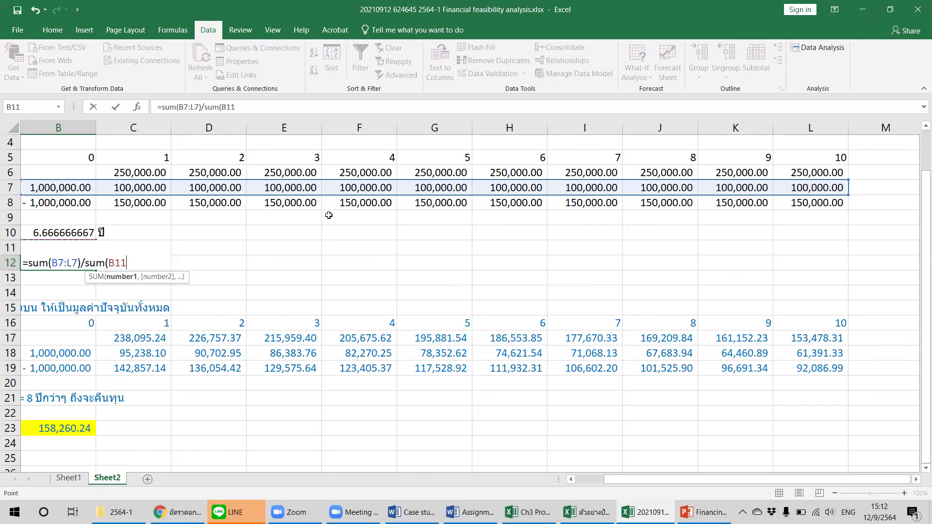
pyautogui.press('Right')
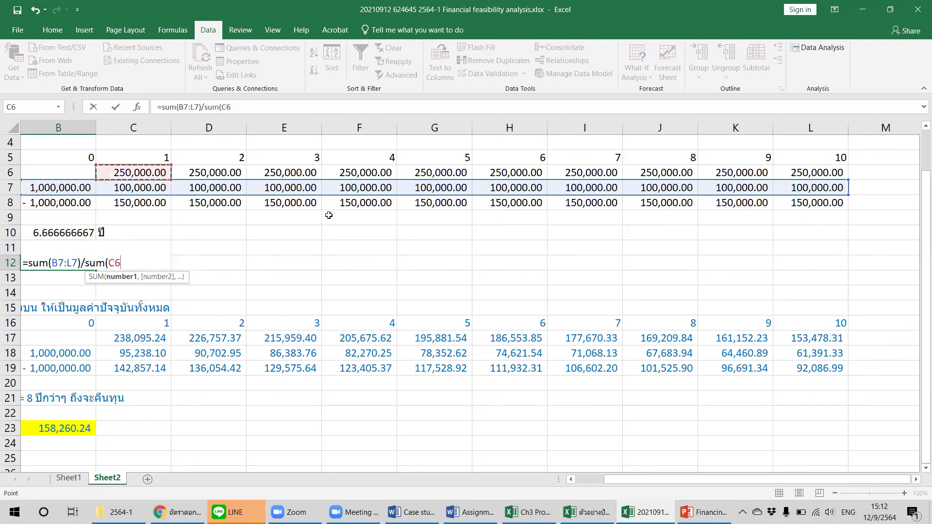
pyautogui.press('End')
pyautogui.hotkey('shift', 'Right')
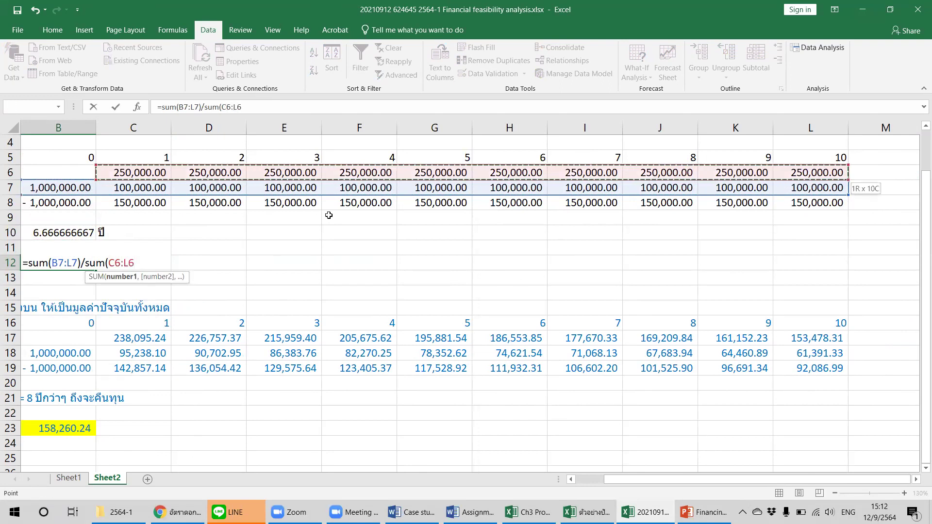
pyautogui.write(')')
pyautogui.hotkey('ctrl', 'Return')
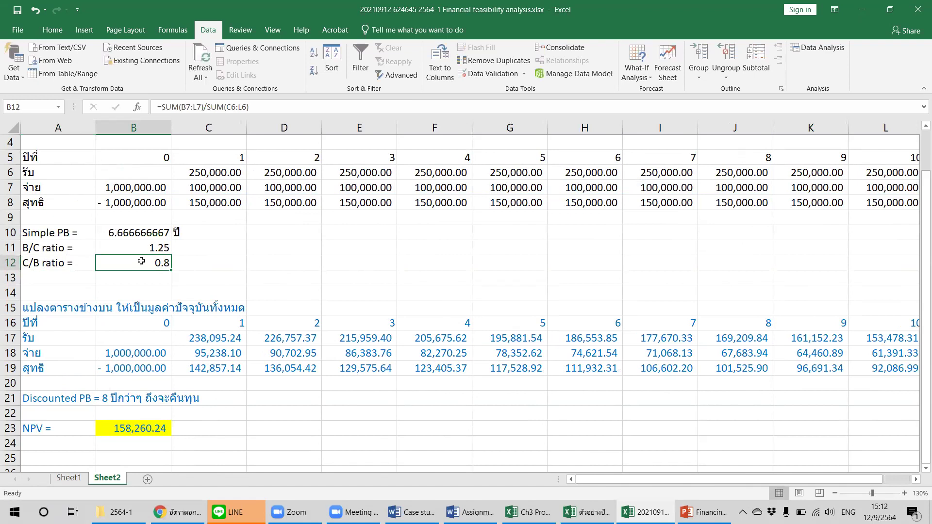
pyautogui.click(152, 247)
pyautogui.click(148, 261)
# Step: Move the NPV label and value down to row 25 and copy the B/C and C/B ratio rows into A22:B23
pyautogui.moveTo(39, 429); pyautogui.dragTo(122, 460)
pyautogui.moveTo(54, 252); pyautogui.dragTo(117, 273)
pyautogui.hotkey('ctrl', 'c')
pyautogui.click(86, 411)
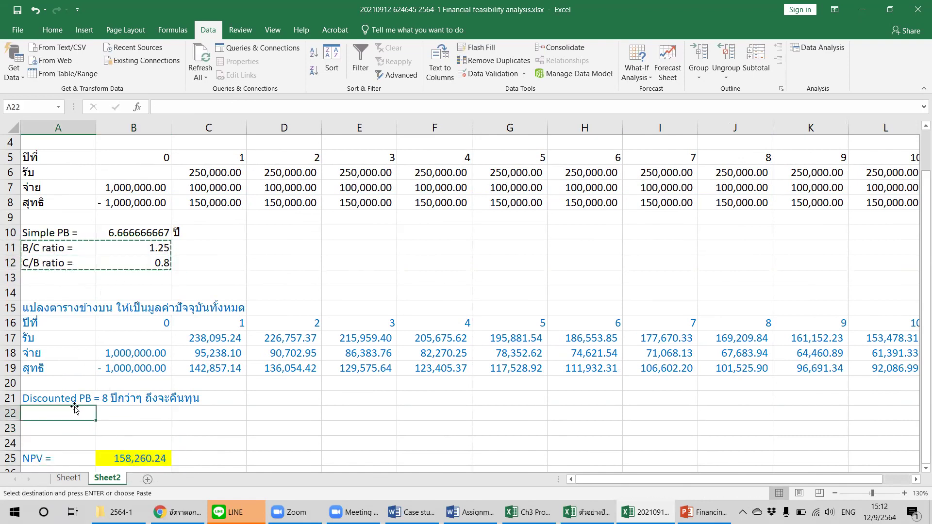
pyautogui.hotkey('ctrl', 'v')
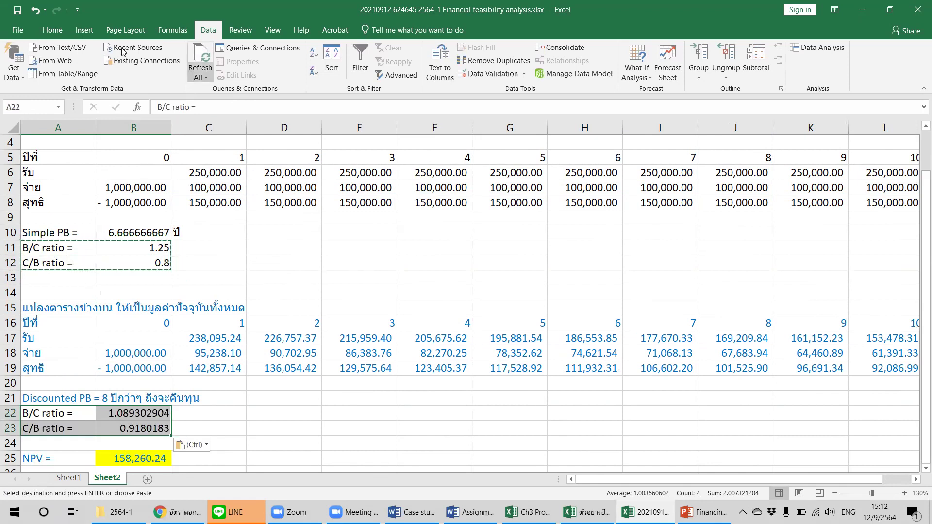
# Step: Change the font colour of the copied ratios in A22:B23 to the blue of the present-value section
pyautogui.click(48, 40)
pyautogui.press('Escape')
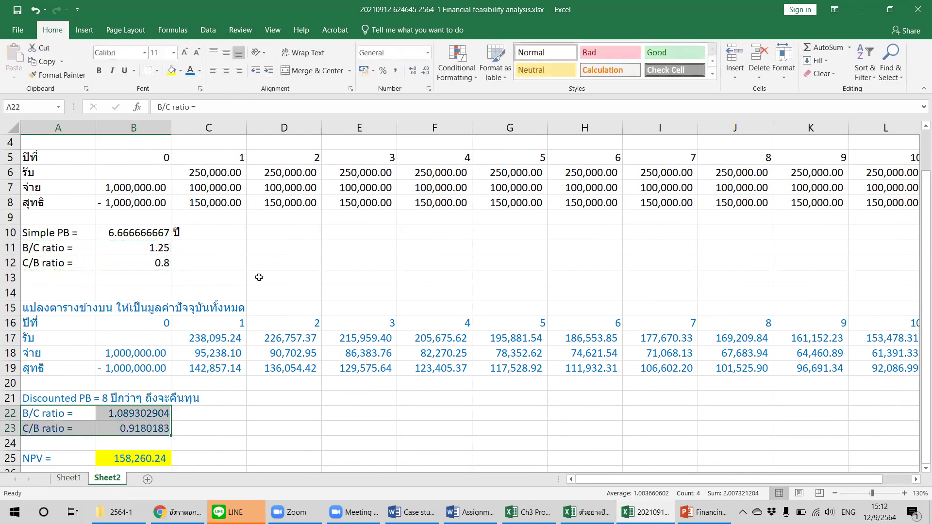
pyautogui.click(256, 276)
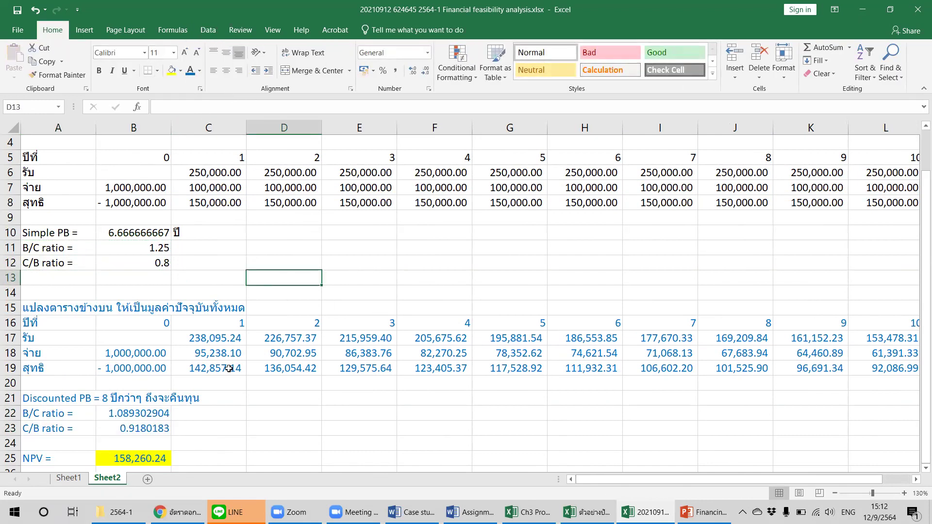
# Step: Check which present-value ranges the copied B/C ratio formula in cell B22 refers to
pyautogui.doubleClick(130, 414)
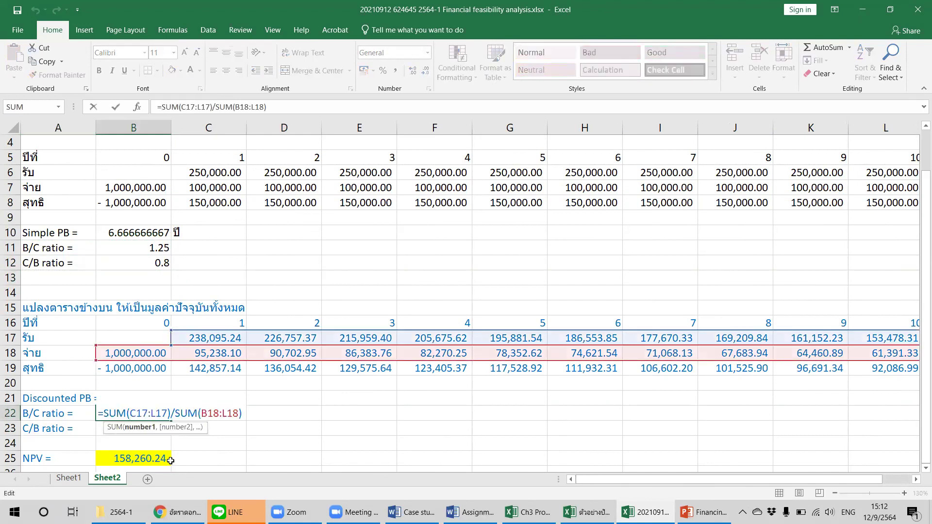
pyautogui.press('Escape')
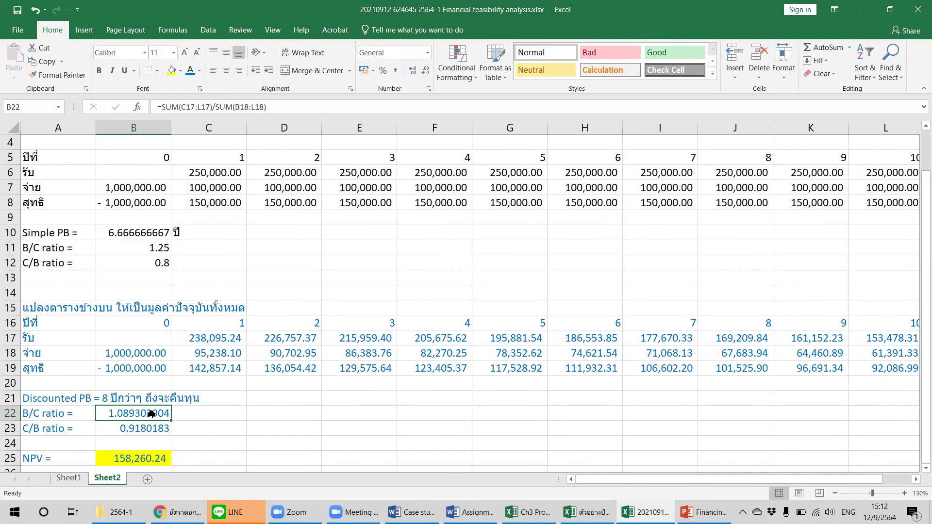
pyautogui.click(226, 344)
pyautogui.click(134, 414)
# Step: Change the label in A22 to "Discounted B/C ratio =" and move the ratio values from B22:B23 to C22:C23
pyautogui.doubleClick(66, 414)
pyautogui.write('Disc')
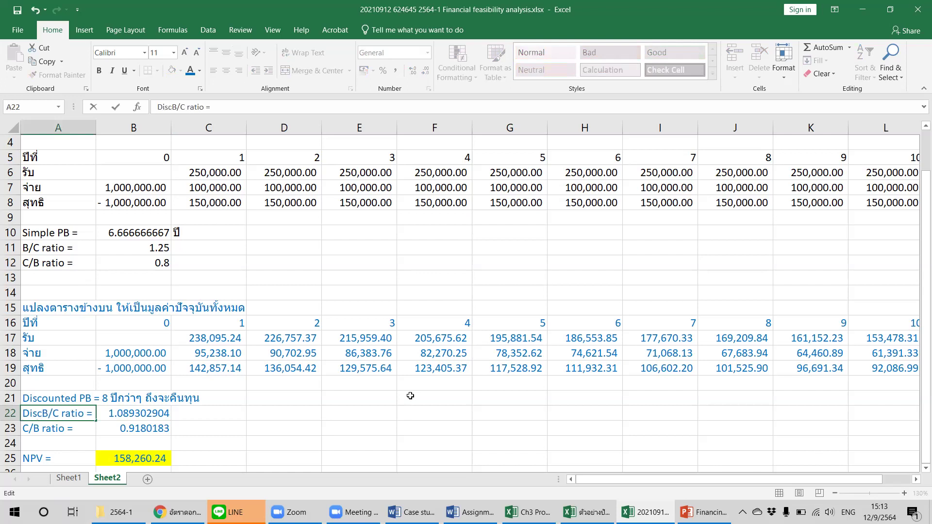
pyautogui.write('ounted')
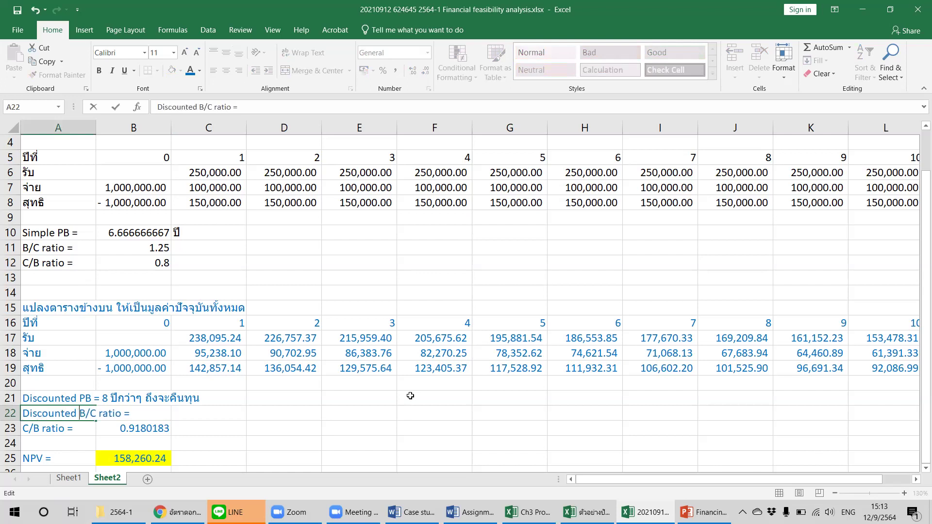
pyautogui.press('Return')
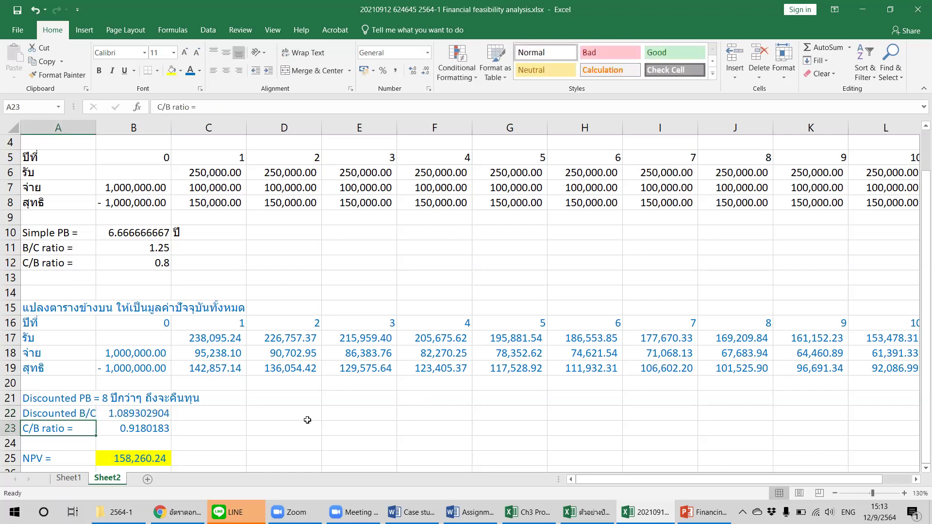
pyautogui.moveTo(123, 413); pyautogui.dragTo(209, 421)
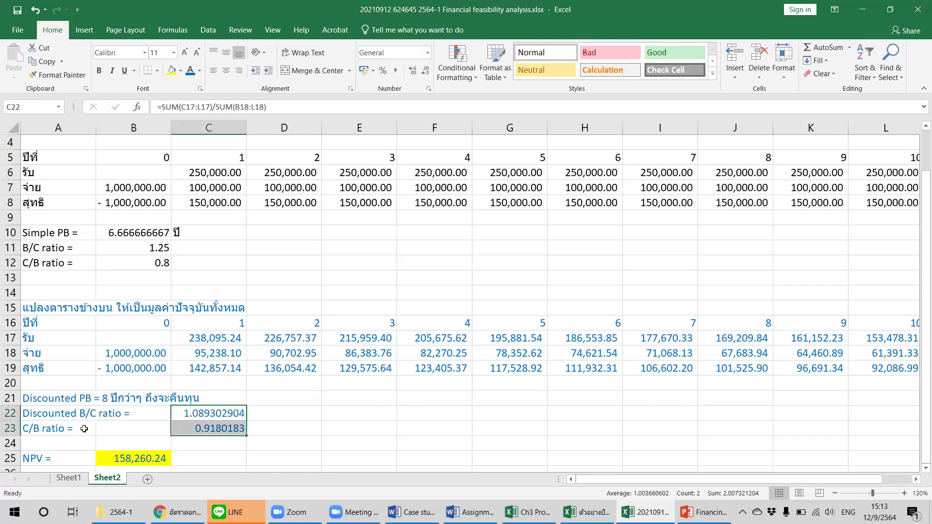
# Step: Change the label in A23 to "Discounted C/B ratio ="
pyautogui.click(55, 431)
pyautogui.doubleClick(39, 429)
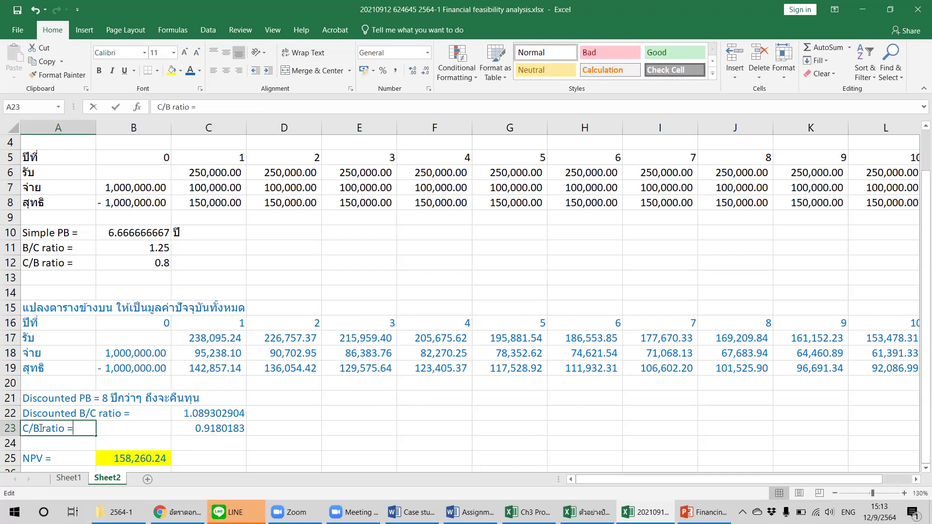
pyautogui.write('Discounts')
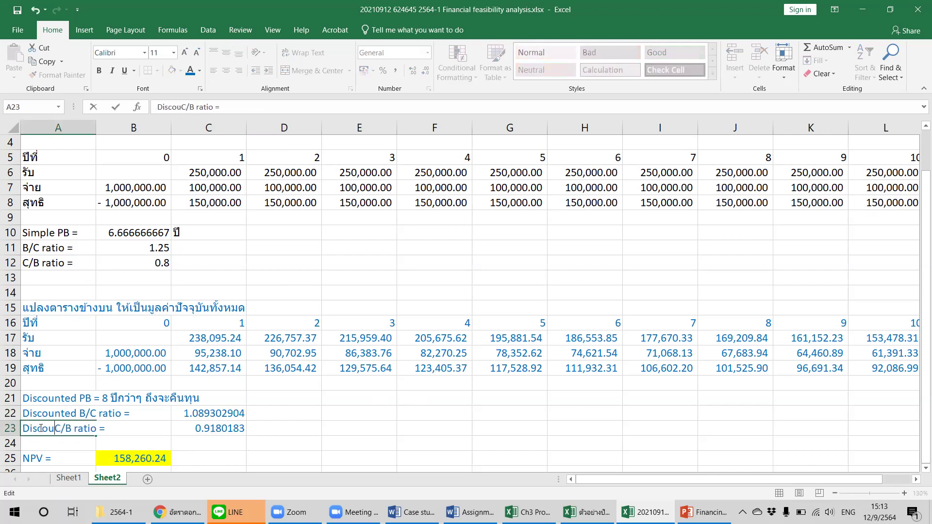
pyautogui.press('BackSpace')
pyautogui.write('ed')
pyautogui.press('Return')
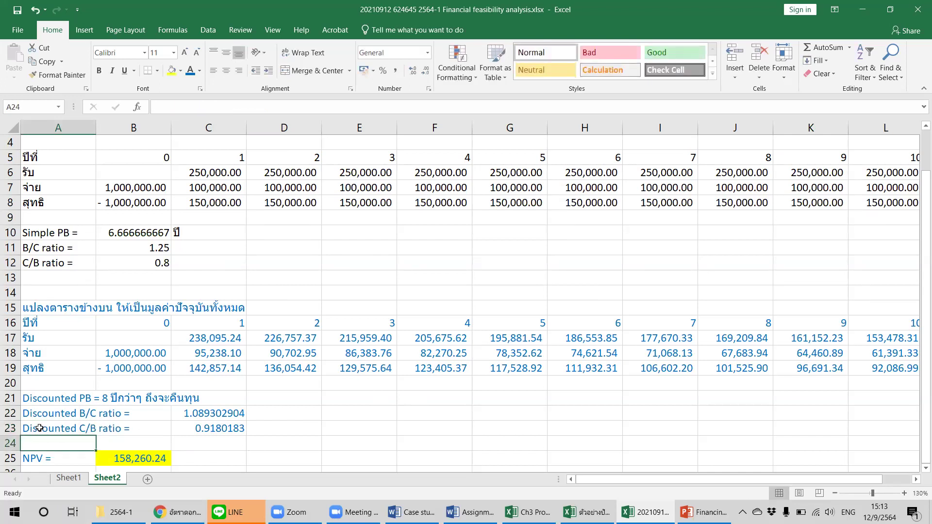
# Step: Review the discounted C/B ratio formula in C23 and the discount rate entry in A3:C3
pyautogui.click(225, 426)
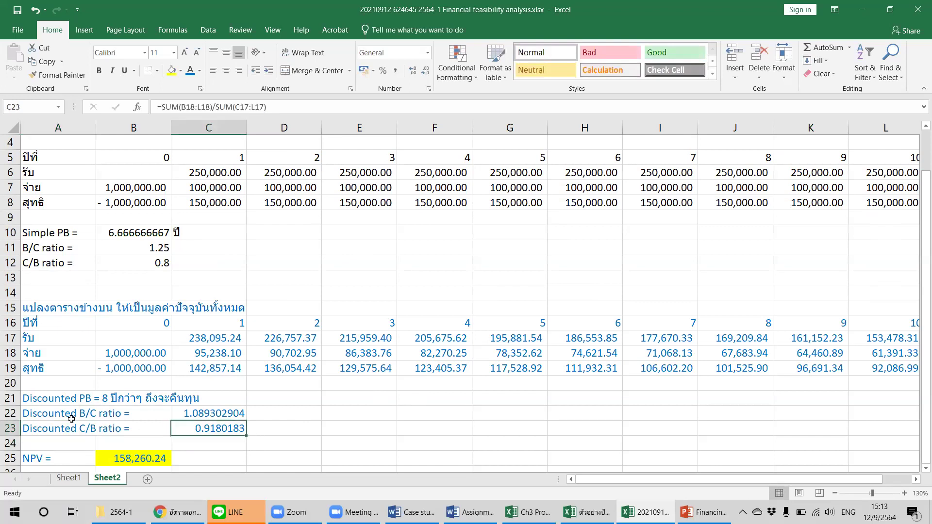
pyautogui.click(49, 414)
pyautogui.scroll(1, 132, 335)
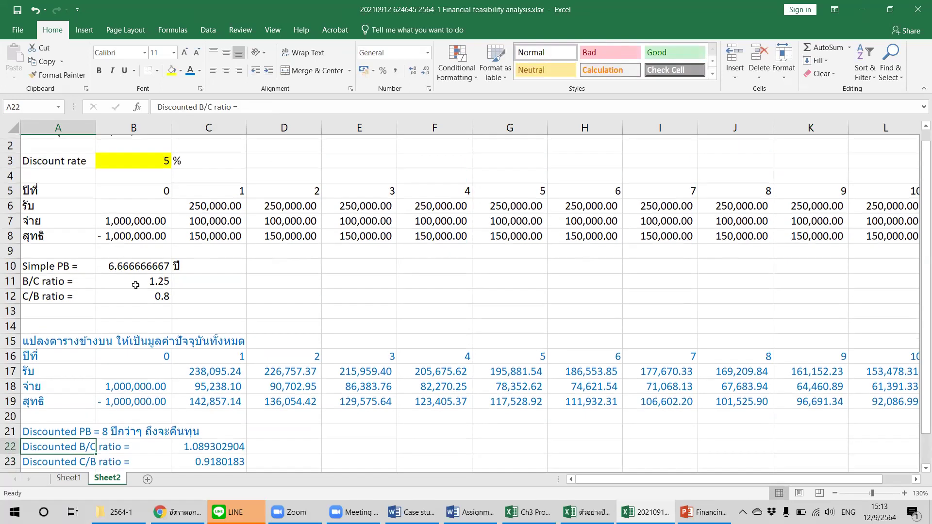
pyautogui.click(138, 169)
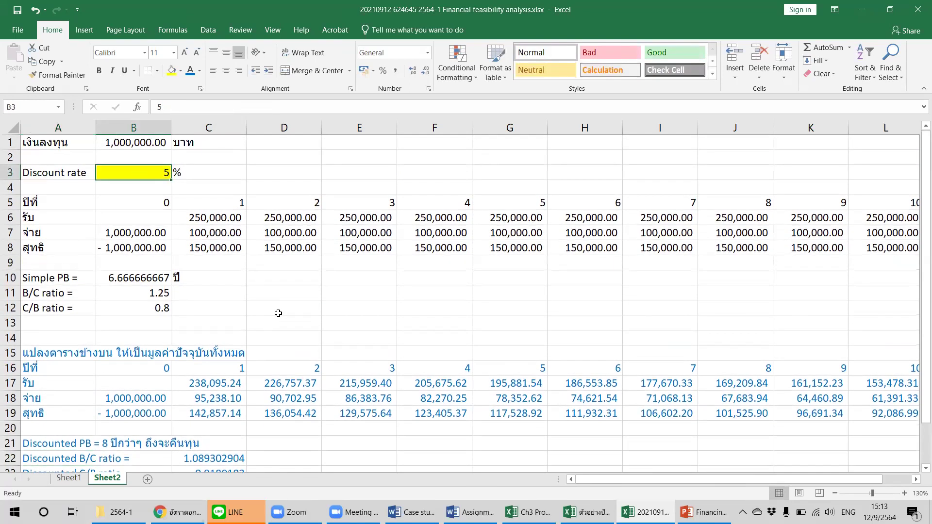
pyautogui.moveTo(85, 173); pyautogui.dragTo(214, 173)
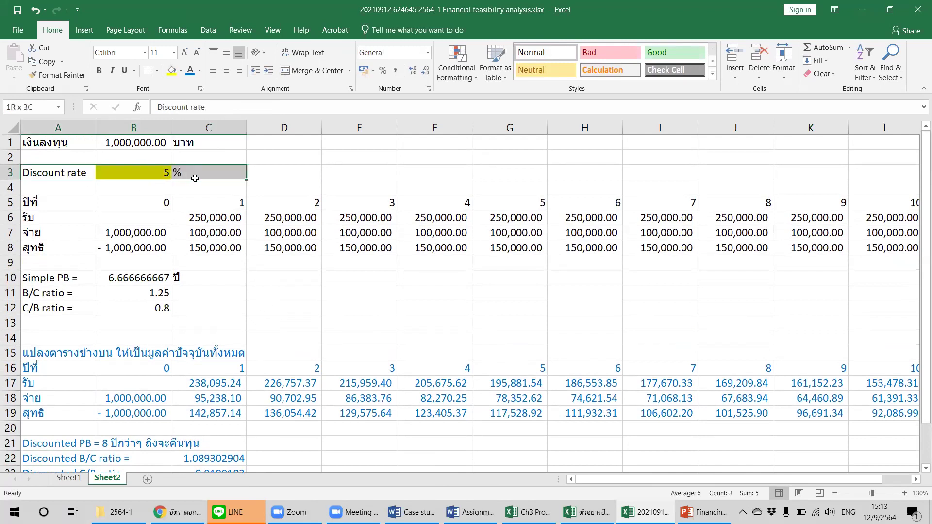
pyautogui.scroll(-2, 263, 258)
pyautogui.click(291, 384)
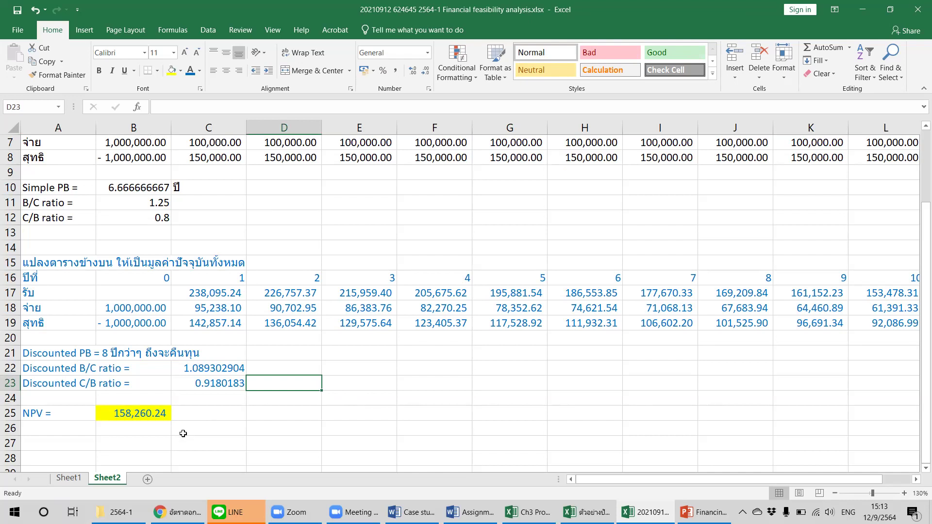
# Step: Add the label "NPV =" in A27 and change its font colour to green
pyautogui.click(62, 434)
pyautogui.click(67, 443)
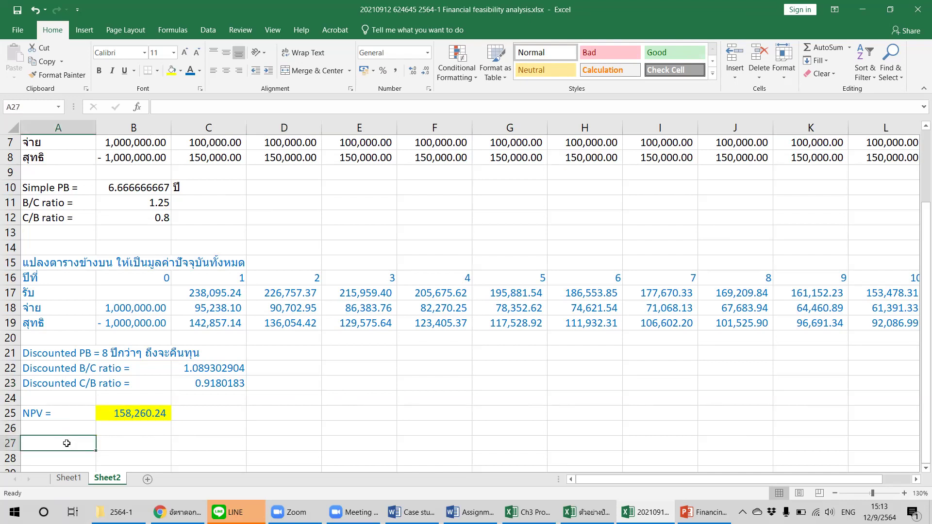
pyautogui.click(185, 439)
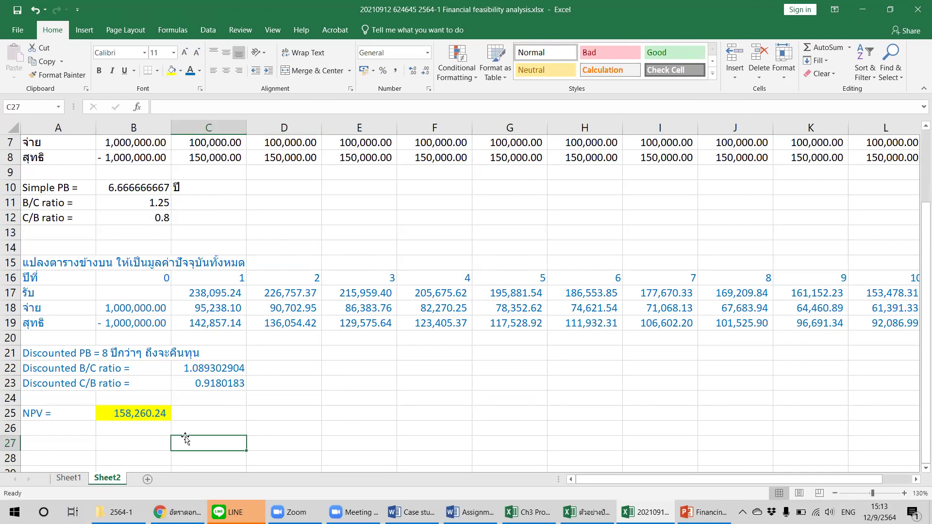
pyautogui.click(85, 438)
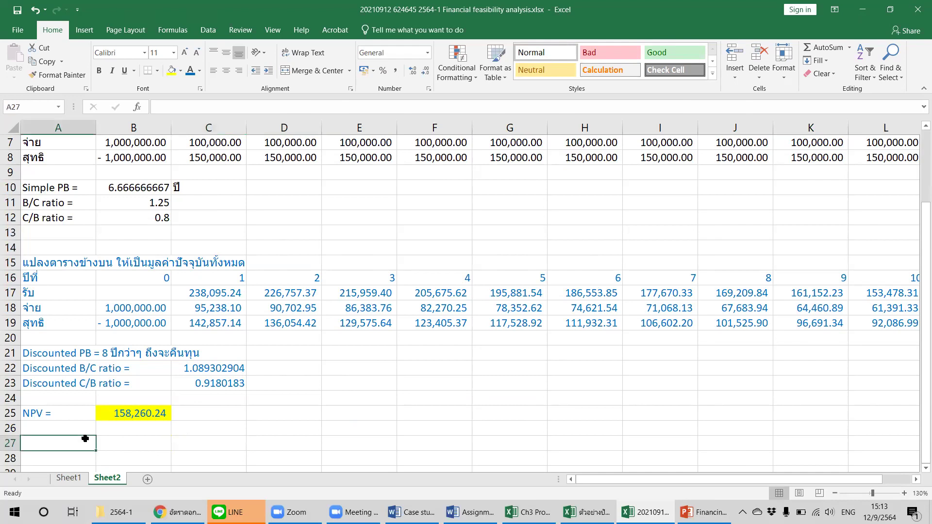
pyautogui.write('NPV =')
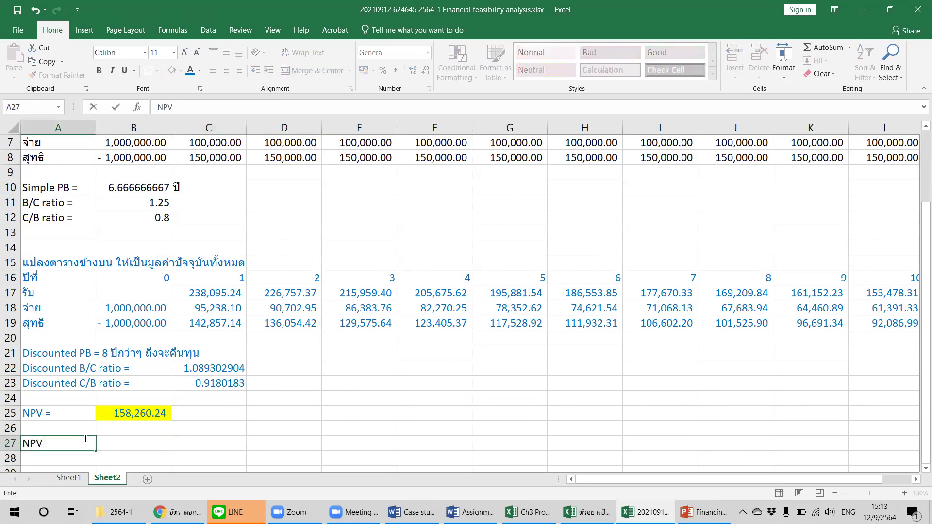
pyautogui.press('Tab')
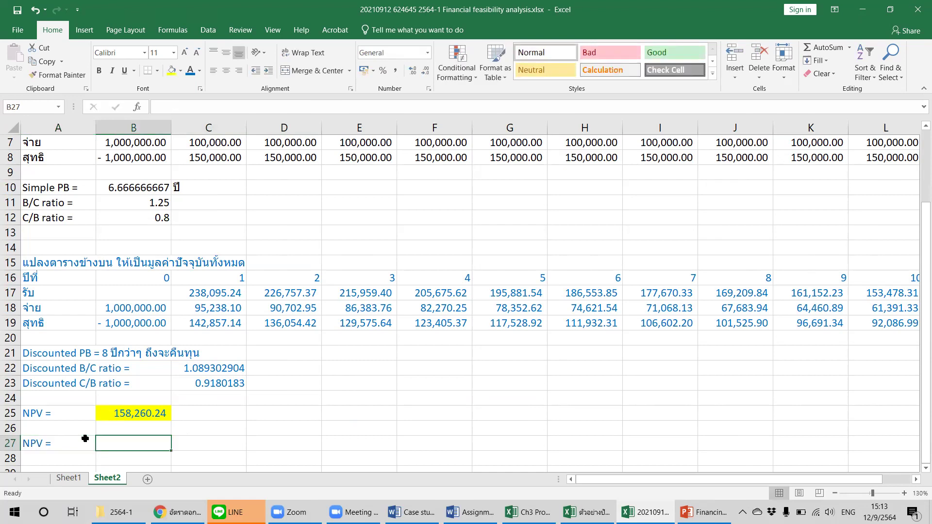
pyautogui.click(85, 439)
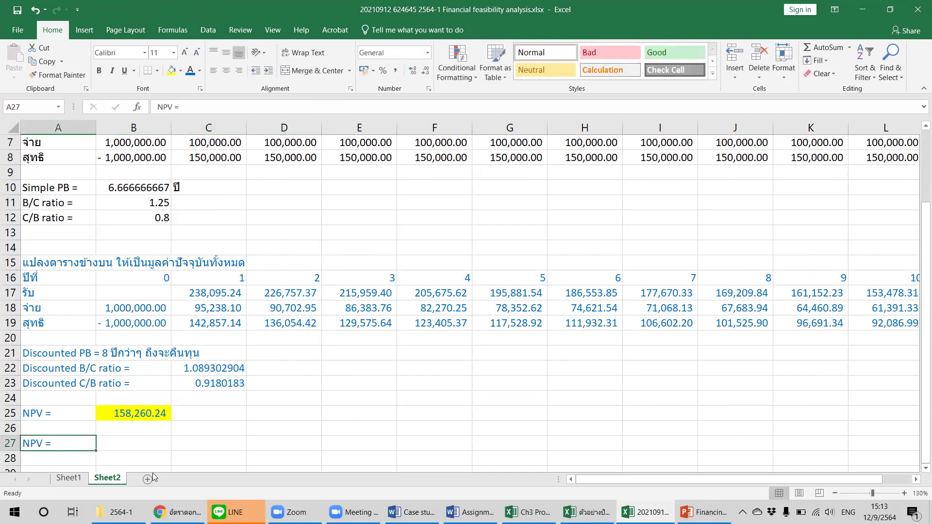
pyautogui.click(200, 72)
pyautogui.click(241, 189)
# Step: Enter an NPV function in B27 with a rate of .05 over the undiscounted net cash flows C8:L8
pyautogui.click(147, 448)
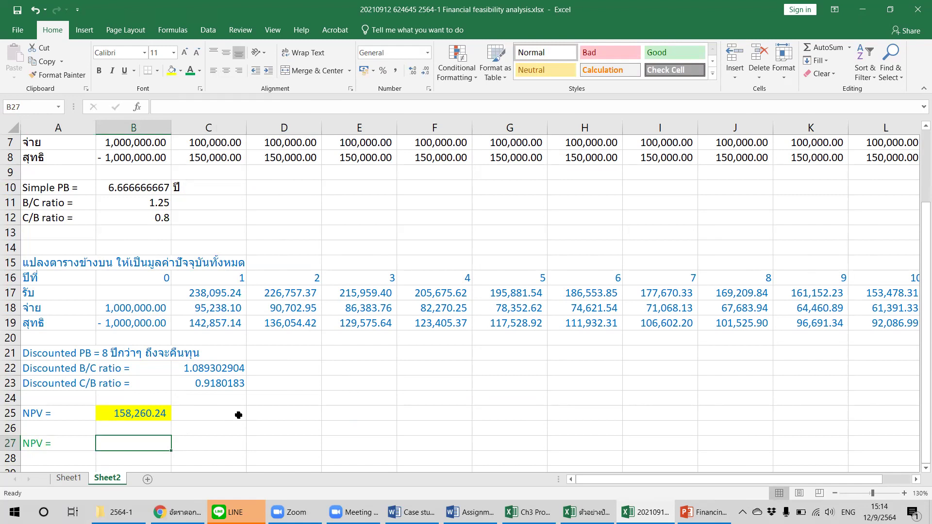
pyautogui.write('=')
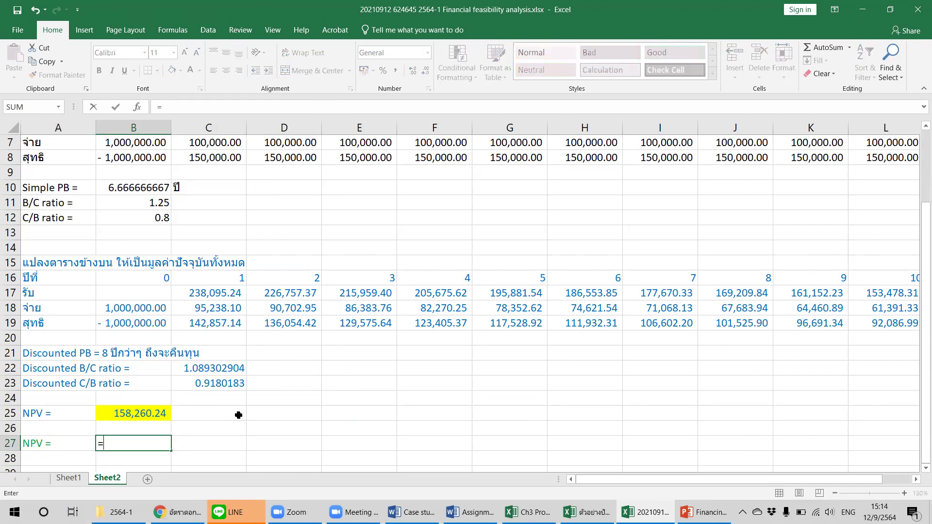
pyautogui.write('npv')
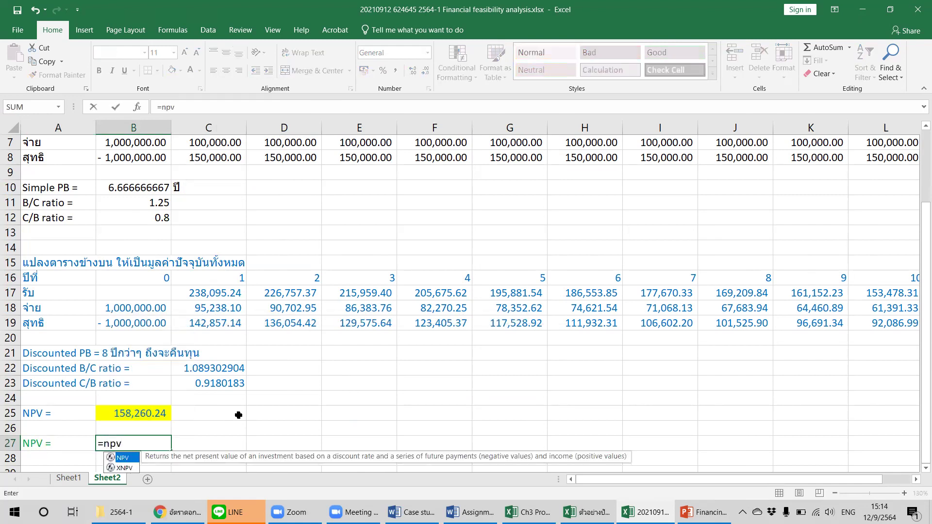
pyautogui.write('(')
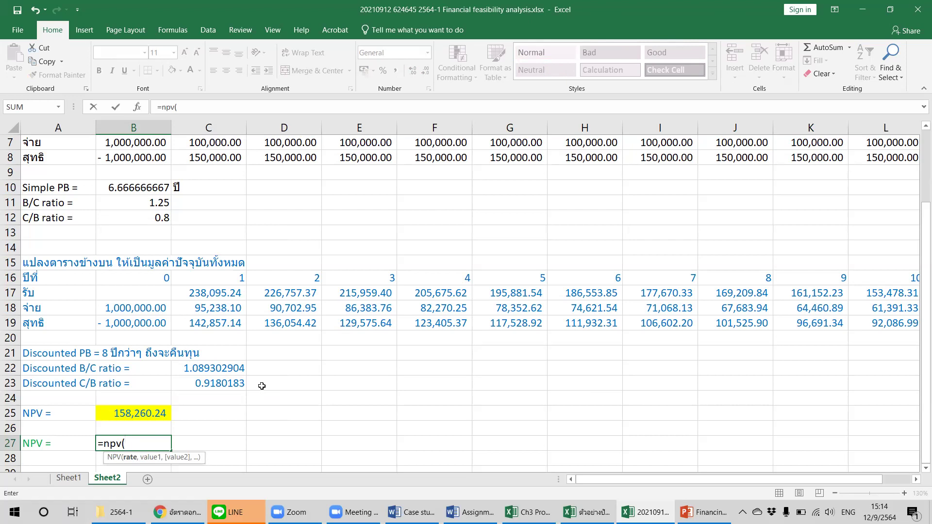
pyautogui.write('.05,')
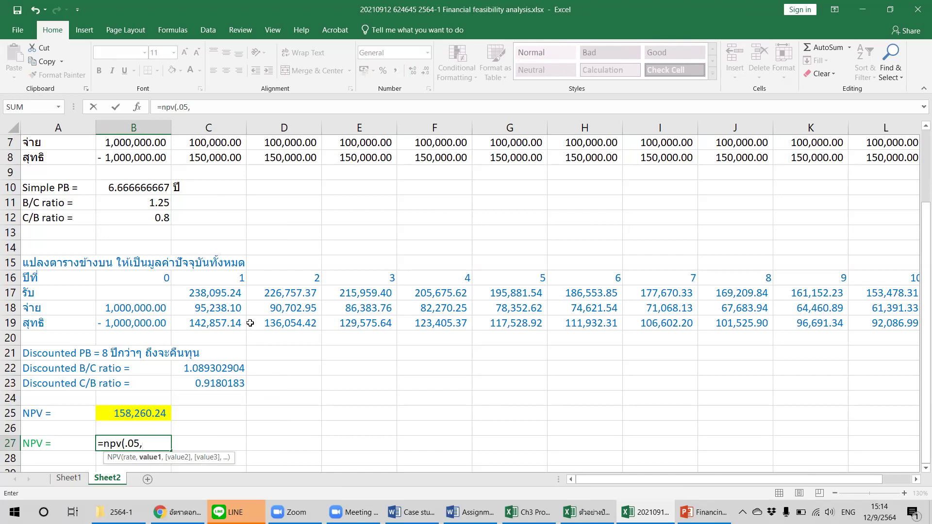
pyautogui.scroll(1, 250, 319)
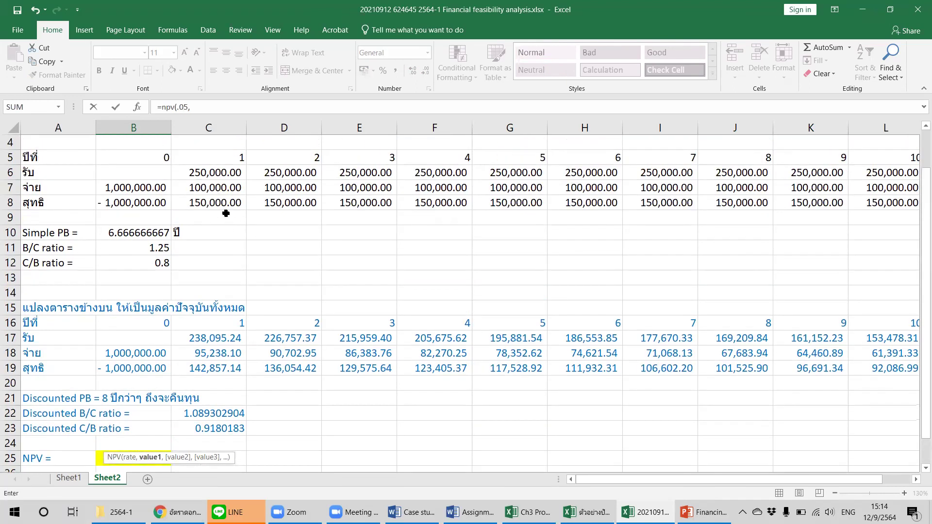
pyautogui.moveTo(219, 204); pyautogui.dragTo(889, 203)
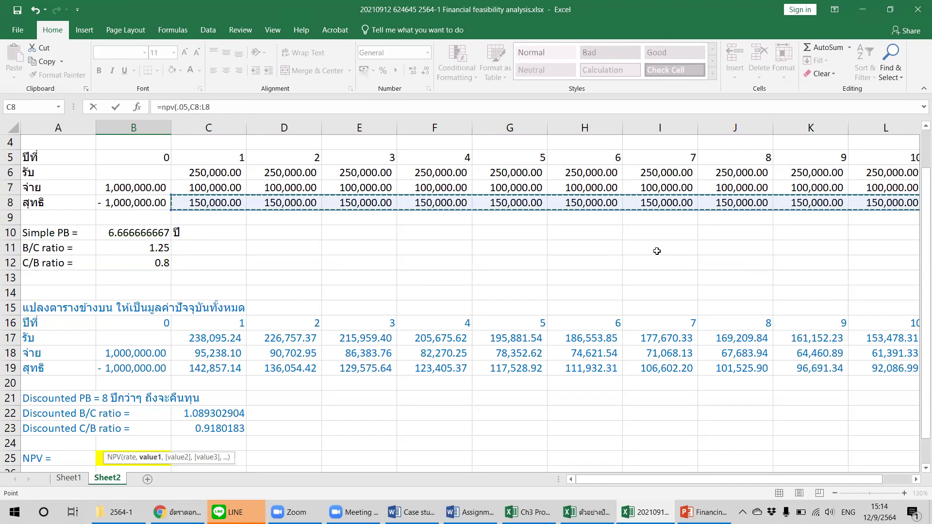
pyautogui.press('Return')
pyautogui.press('Down')
pyautogui.press('Down')
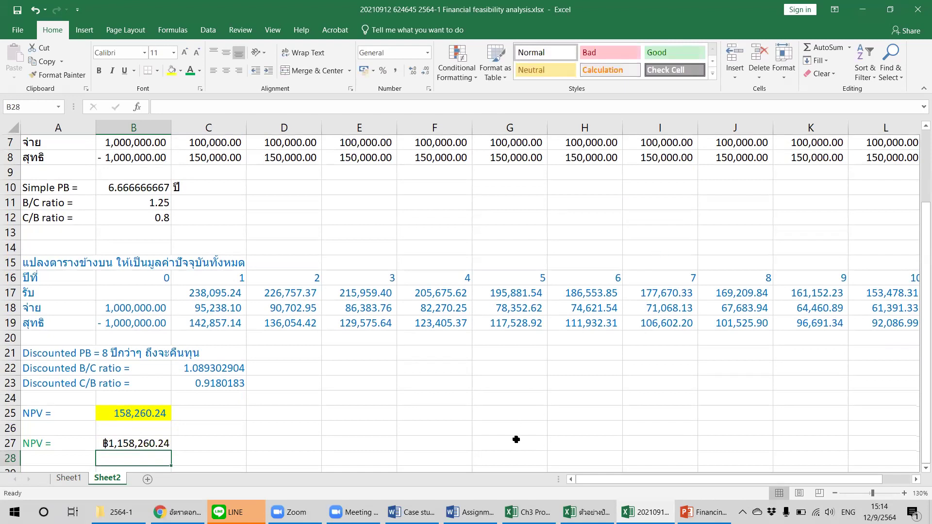
# Step: Check the NPV formula in B27 against the net cash flows in row 8, including the year 0 investment in B8
pyautogui.click(148, 444)
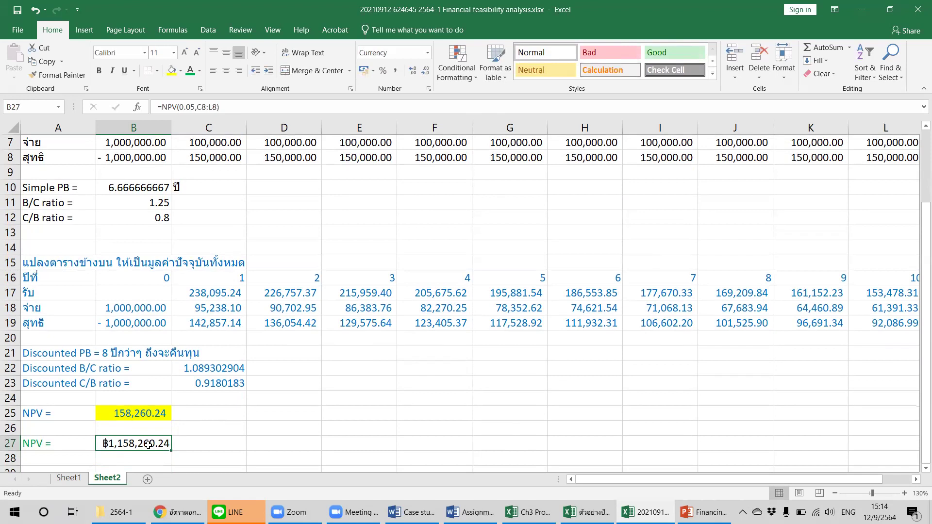
pyautogui.scroll(1, 148, 445)
pyautogui.click(218, 202)
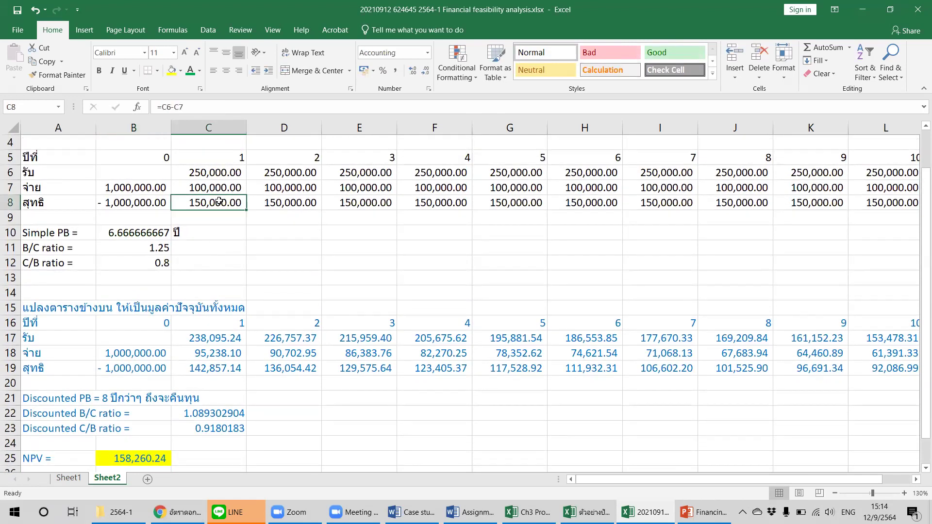
pyautogui.keyDown('shift'); pyautogui.click(902, 203); pyautogui.keyUp('shift')
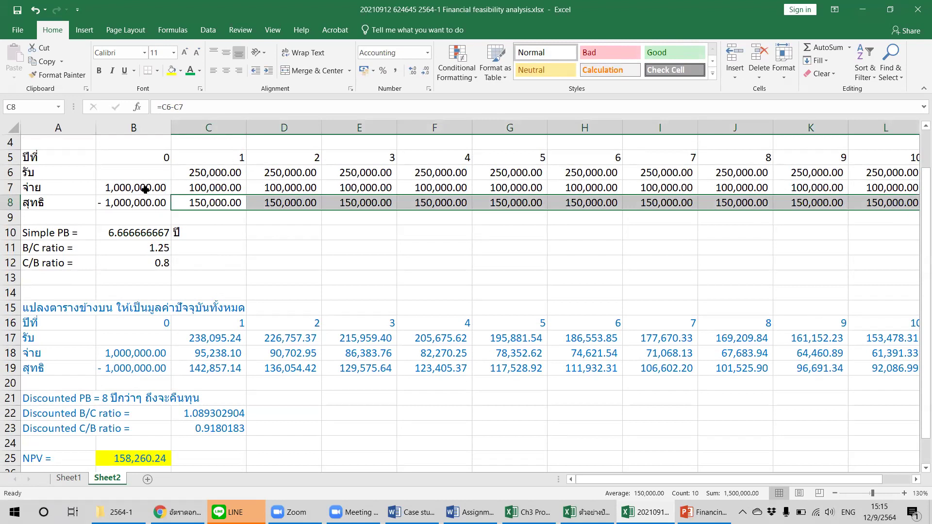
pyautogui.click(131, 203)
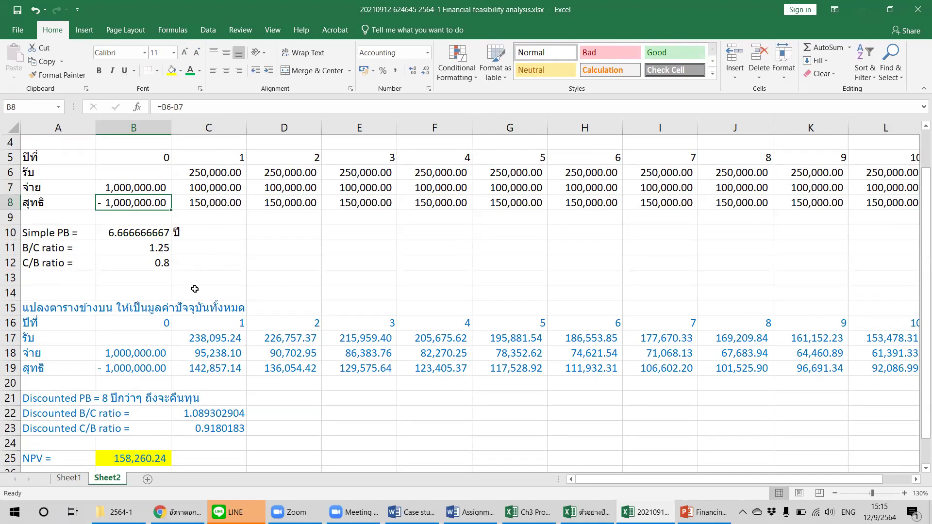
pyautogui.moveTo(144, 204); pyautogui.dragTo(898, 204)
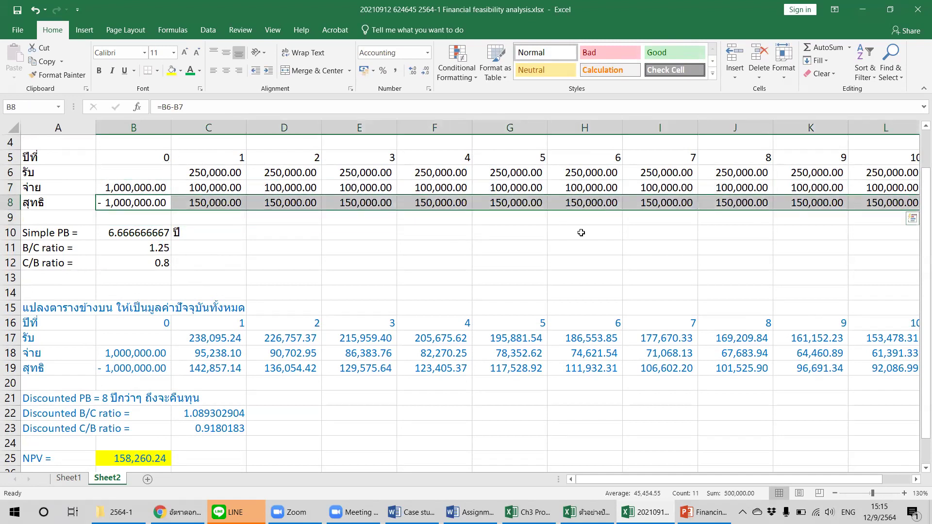
pyautogui.click(128, 206)
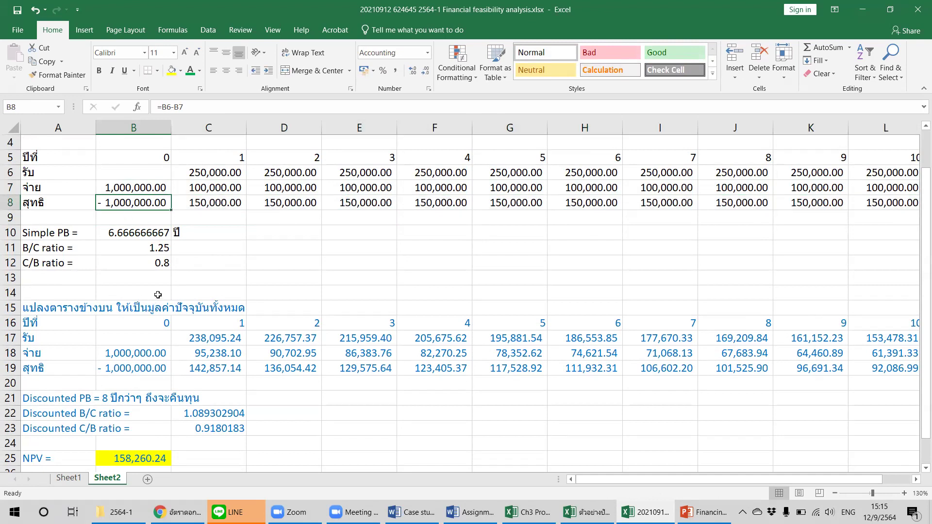
pyautogui.scroll(-3, 158, 295)
# Step: Add the year 0 net cash flow to the formula in B27 so it reads =NPV(0.05,C8:L8)+B8
pyautogui.click(134, 353)
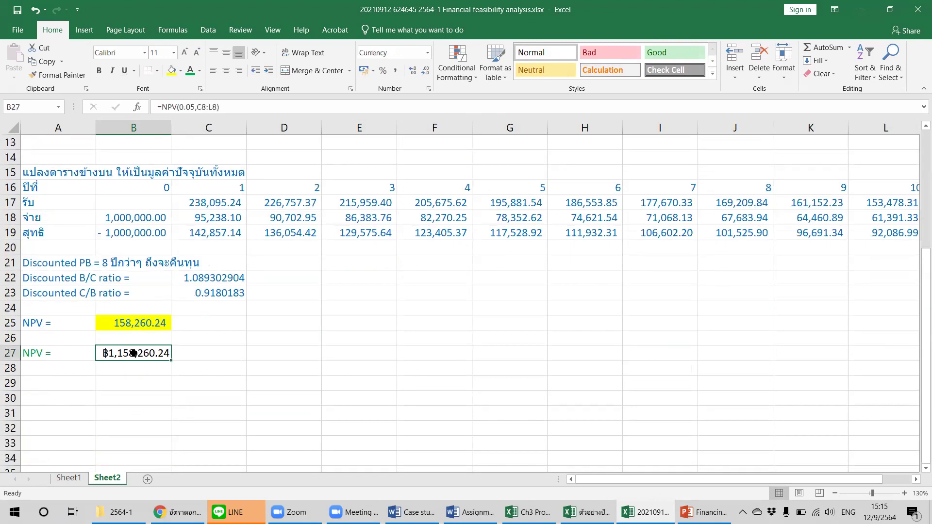
pyautogui.doubleClick(134, 353)
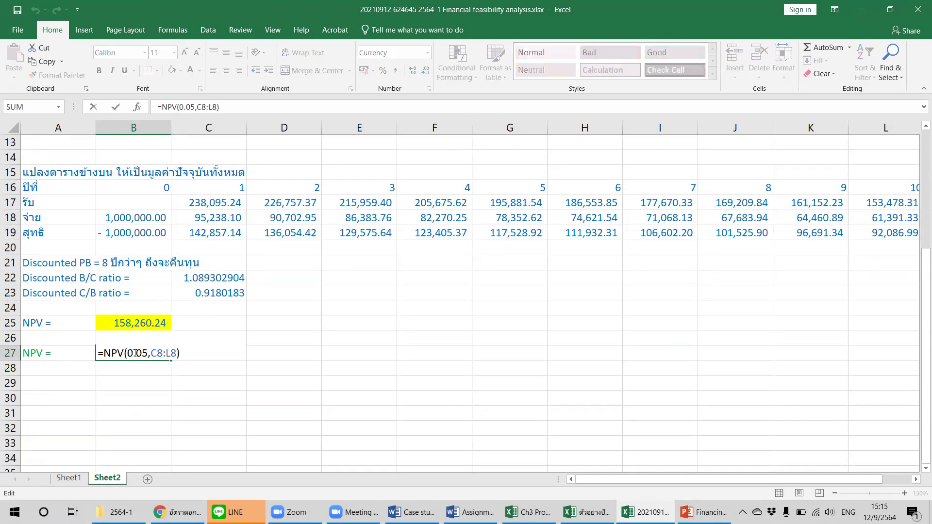
pyautogui.write('+')
pyautogui.scroll(3, 145, 351)
pyautogui.click(137, 205)
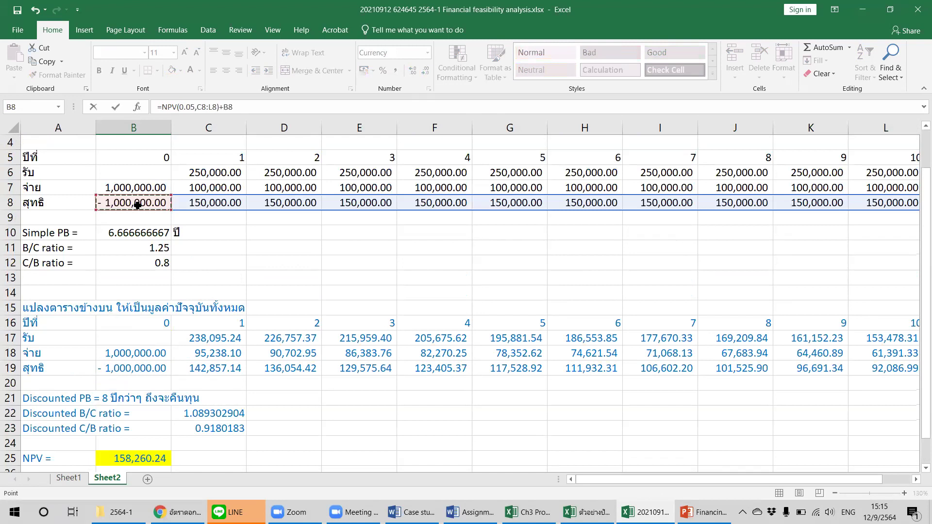
pyautogui.press('Return')
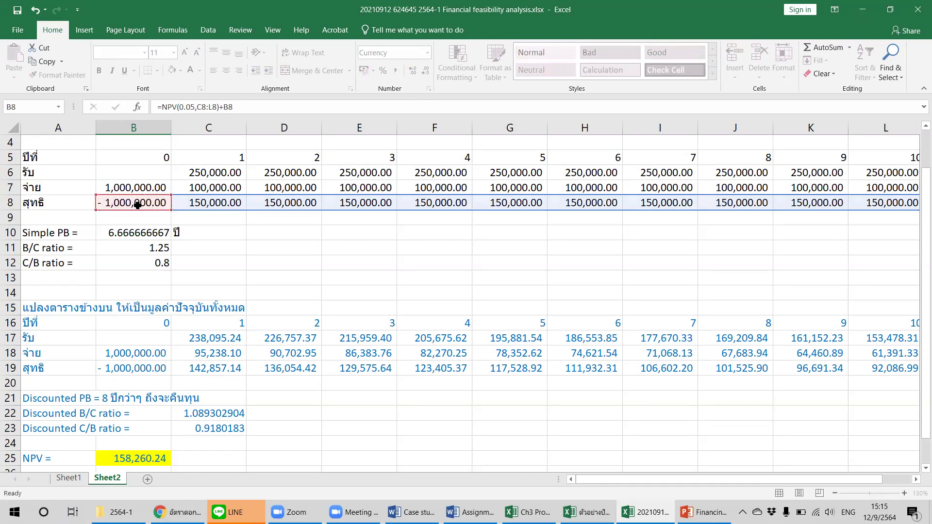
pyautogui.click(152, 440)
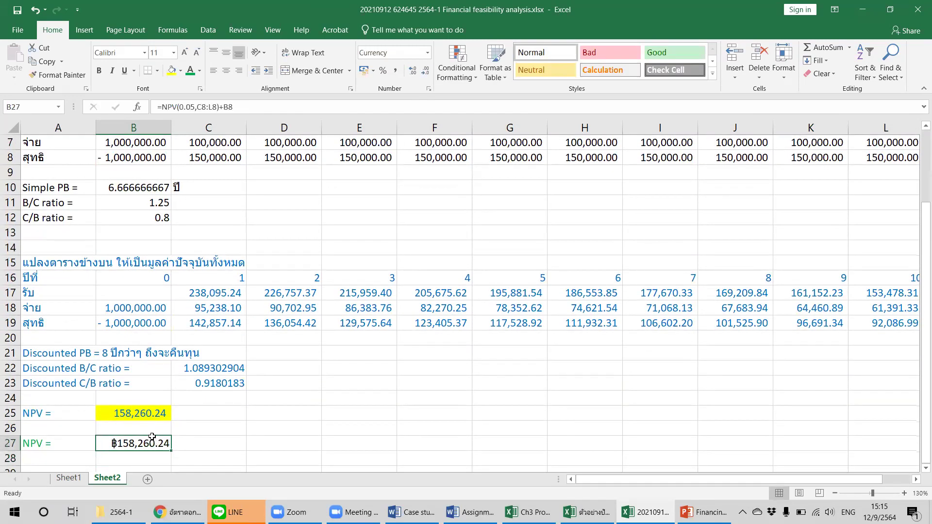
pyautogui.scroll(2, 186, 263)
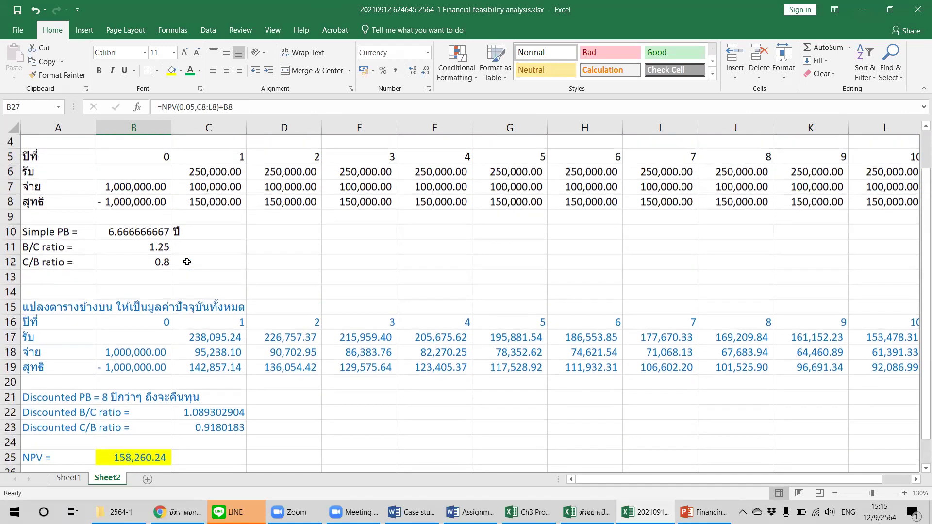
pyautogui.scroll(-2, 187, 262)
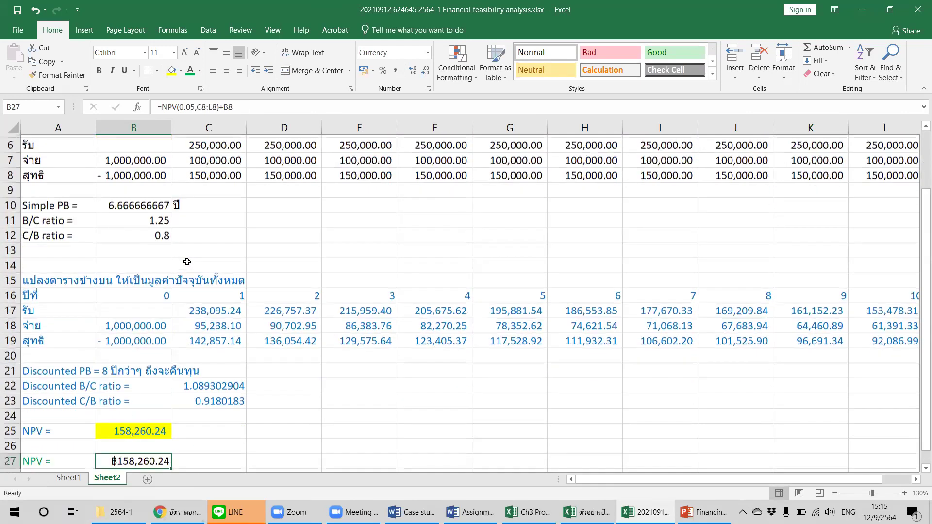
# Step: Compare the NPV function result in B27 with the NPV in B25 and review the formula in B27
pyautogui.scroll(-1, 187, 263)
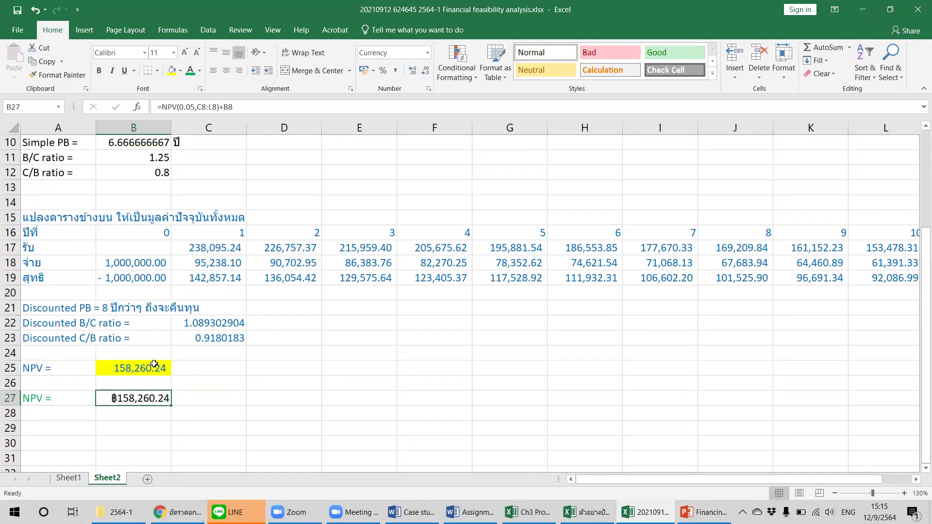
pyautogui.keyDown('ctrl'); pyautogui.click(134, 368); pyautogui.keyUp('ctrl')
pyautogui.click(192, 403)
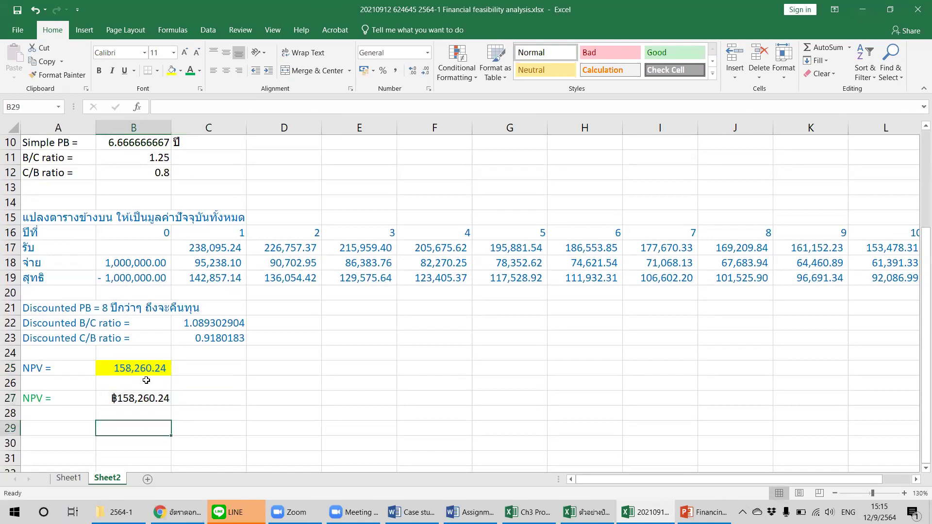
pyautogui.moveTo(134, 429); pyautogui.dragTo(134, 368)
pyautogui.doubleClick(148, 397)
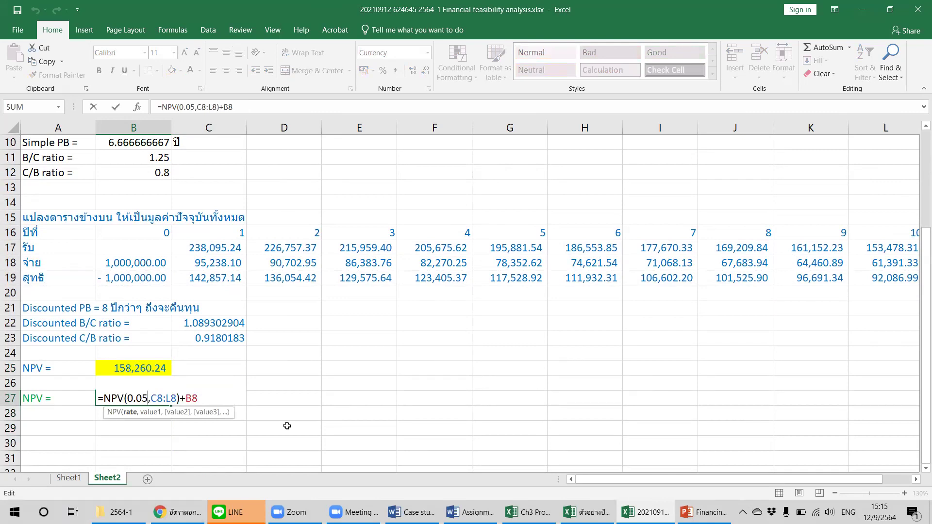
pyautogui.press('Return')
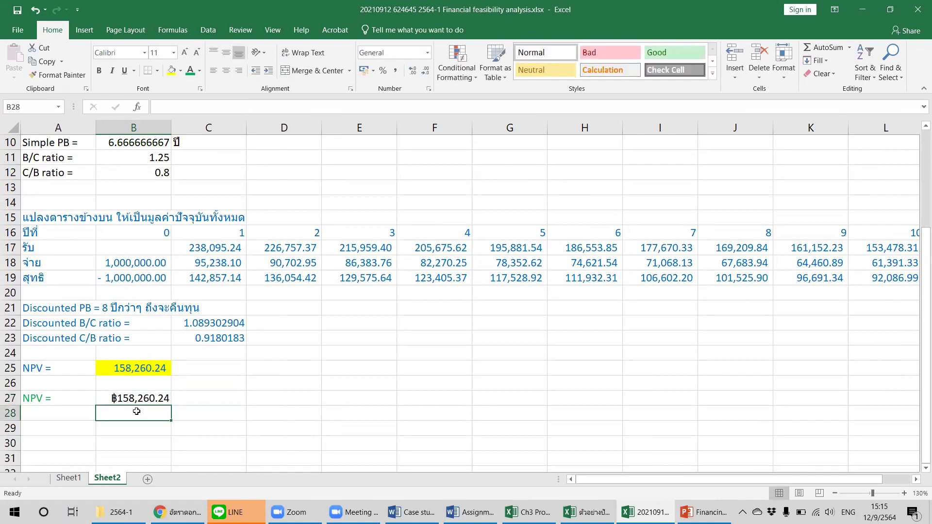
# Step: Change the font colour of the NPV label and value in A27:B27 to red
pyautogui.click(141, 395)
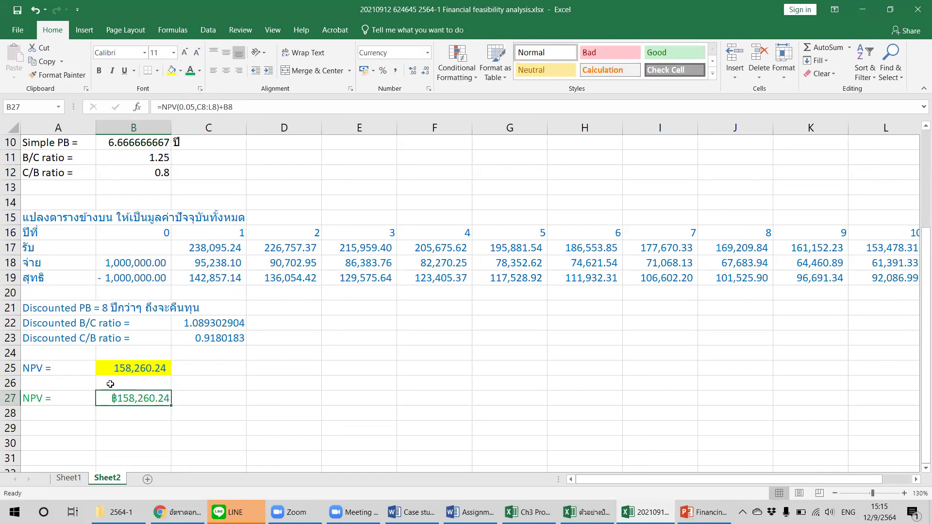
pyautogui.moveTo(77, 398); pyautogui.dragTo(135, 398)
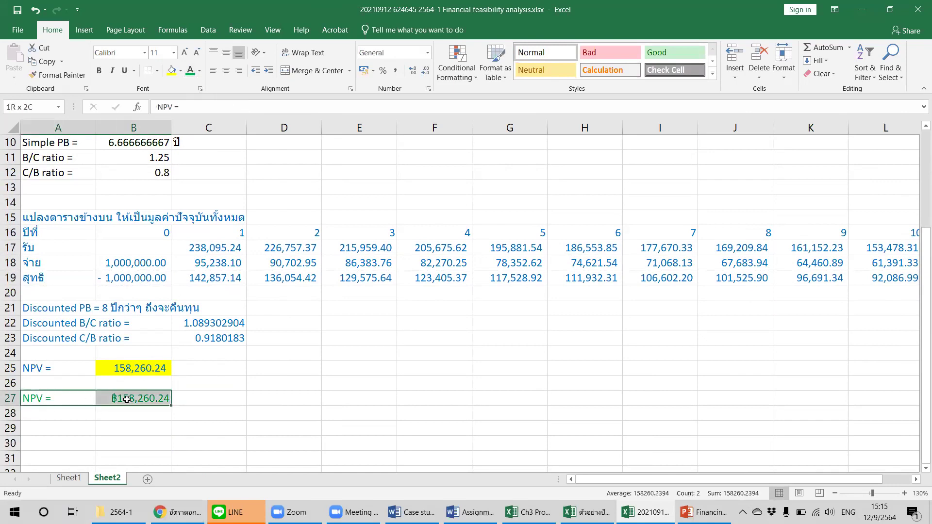
pyautogui.click(199, 70)
pyautogui.click(199, 175)
pyautogui.click(212, 338)
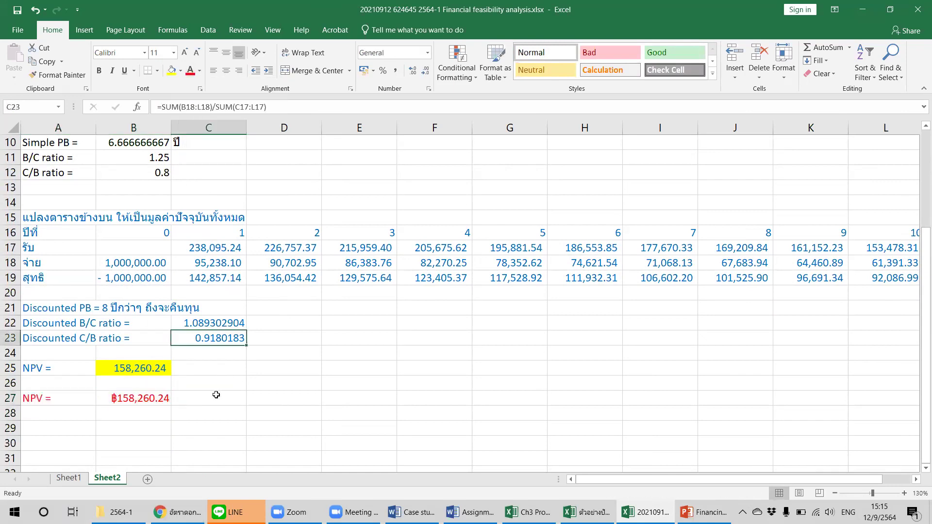
# Step: Add the label "IRR =" in A28 and change its font colour to red
pyautogui.click(50, 417)
pyautogui.write('IRR')
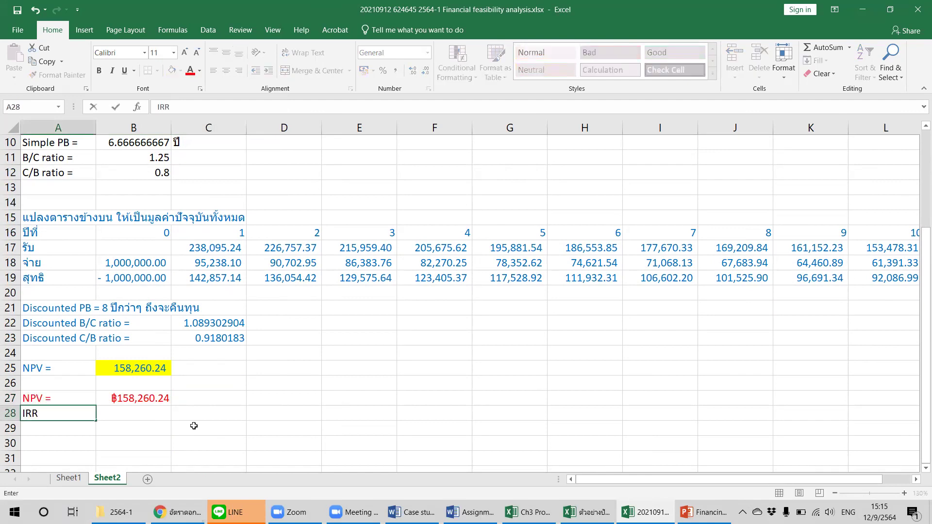
pyautogui.write(' =')
pyautogui.hotkey('ctrl', 'Return')
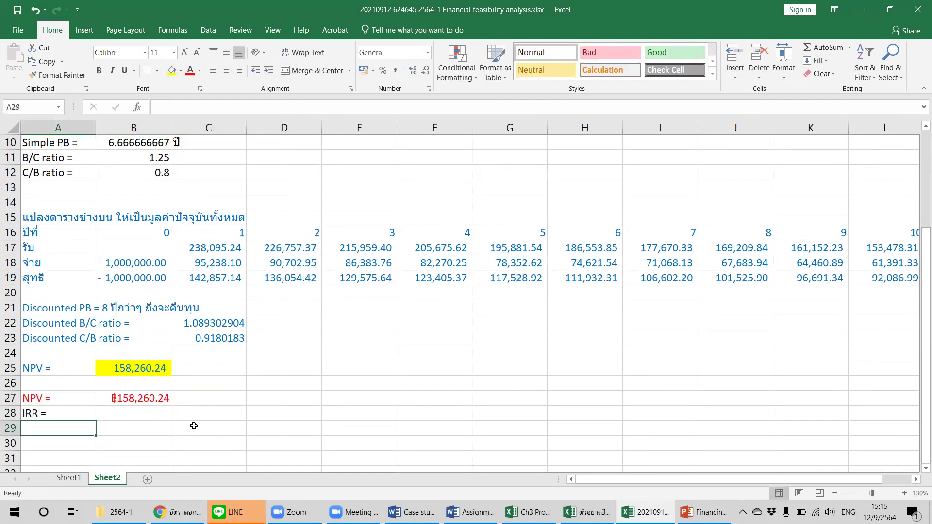
pyautogui.click(190, 71)
# Step: Enter an IRR function in B28 over the undiscounted net cash flows B8:L8 with a guess of .1
pyautogui.click(147, 413)
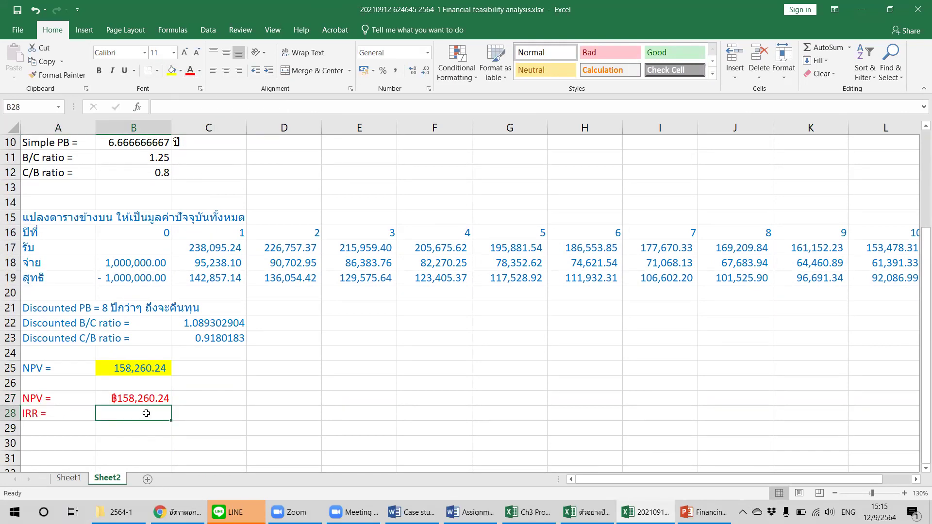
pyautogui.write('=ir')
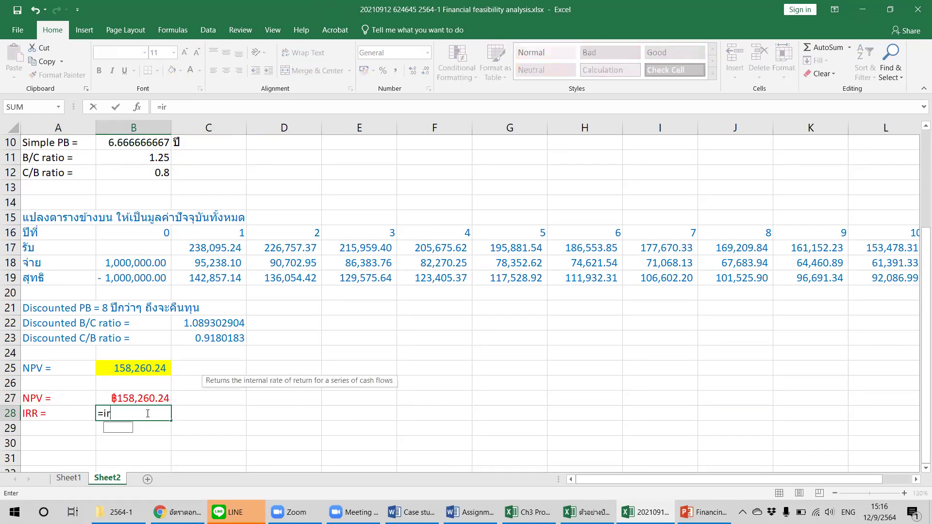
pyautogui.write('r(')
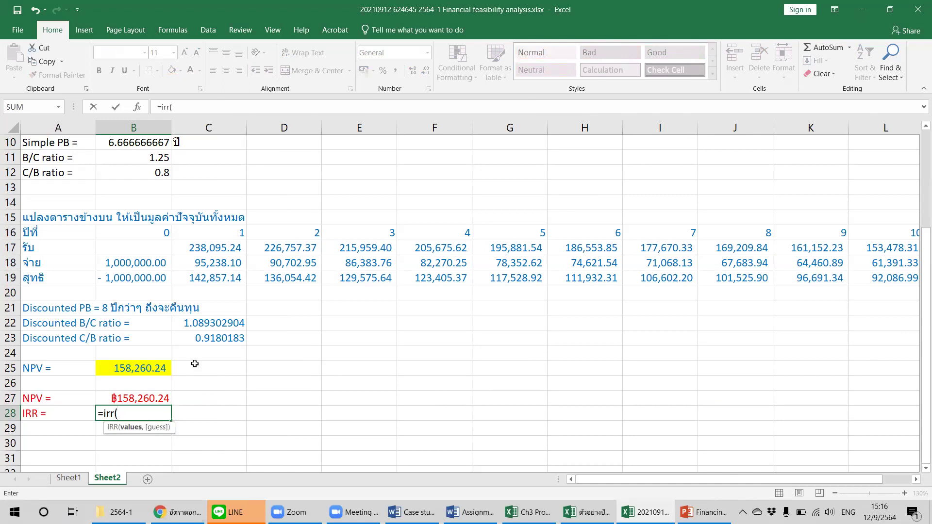
pyautogui.scroll(3, 195, 363)
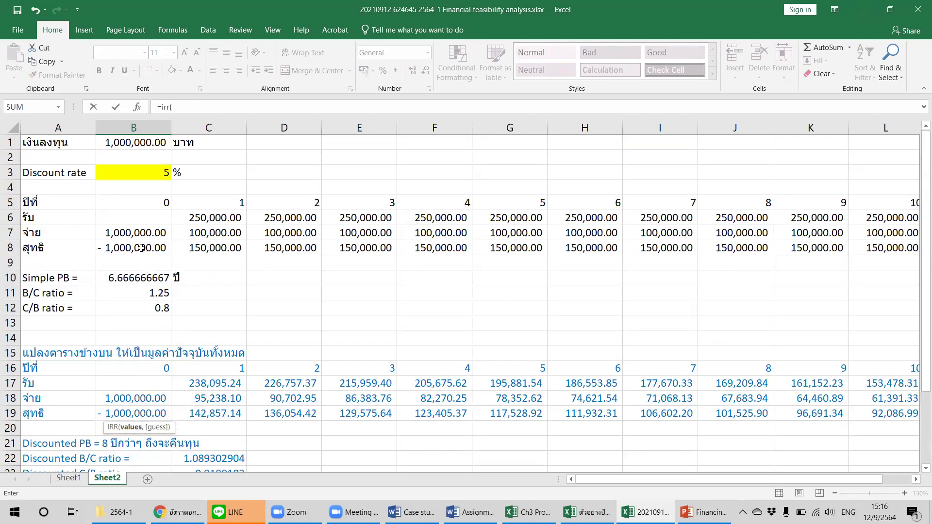
pyautogui.moveTo(113, 247); pyautogui.dragTo(867, 249)
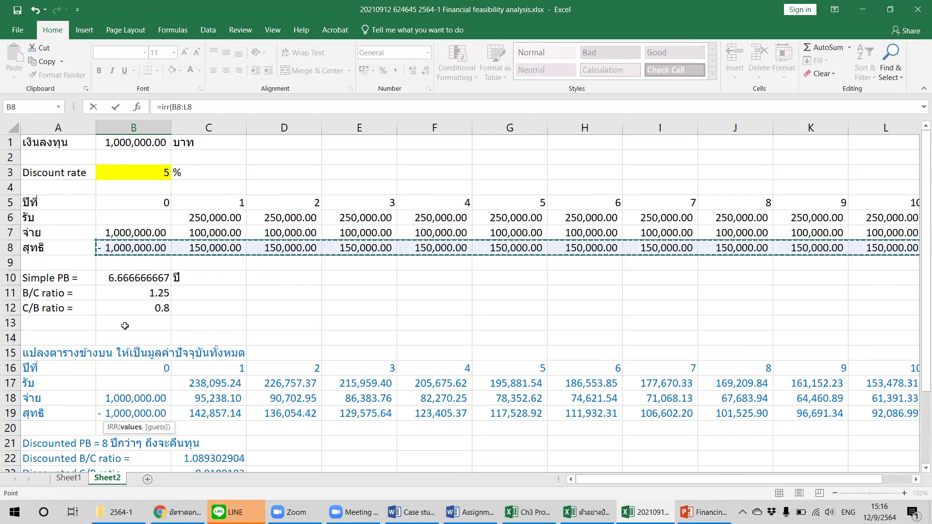
pyautogui.write(',')
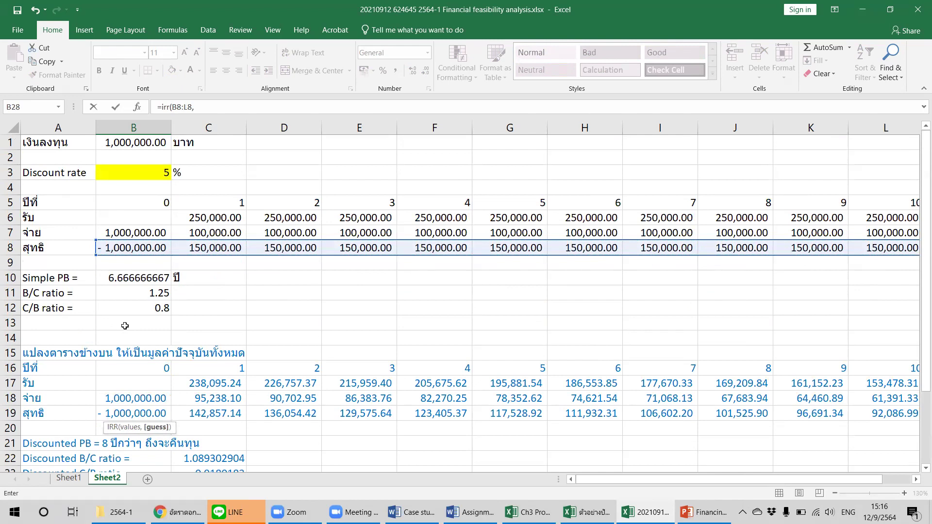
pyautogui.write('.1)')
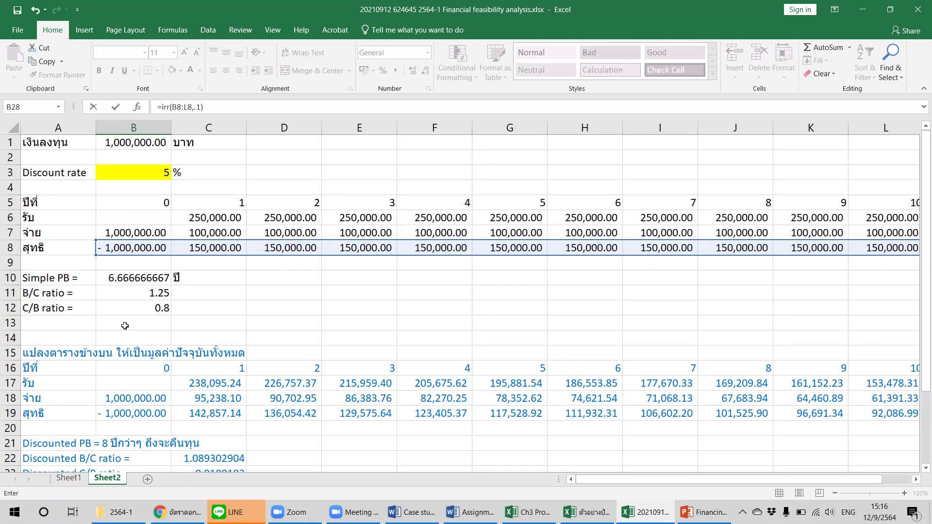
pyautogui.press('Return')
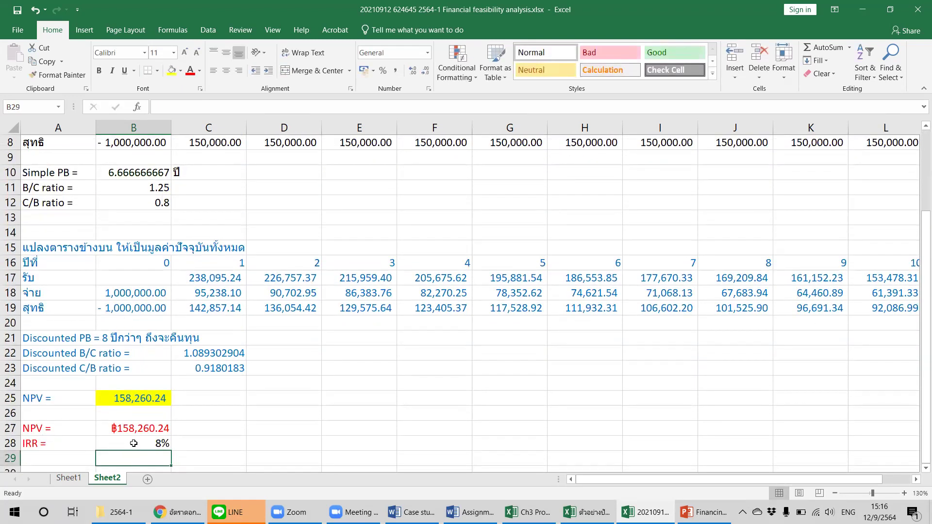
# Step: Increase the decimal places of the IRR percentage in B28 to seven
pyautogui.click(134, 443)
pyautogui.click(413, 71)
pyautogui.click(414, 71)
pyautogui.click(413, 71)
pyautogui.click(413, 71)
pyautogui.click(414, 71)
pyautogui.click(413, 71)
pyautogui.click(413, 71)
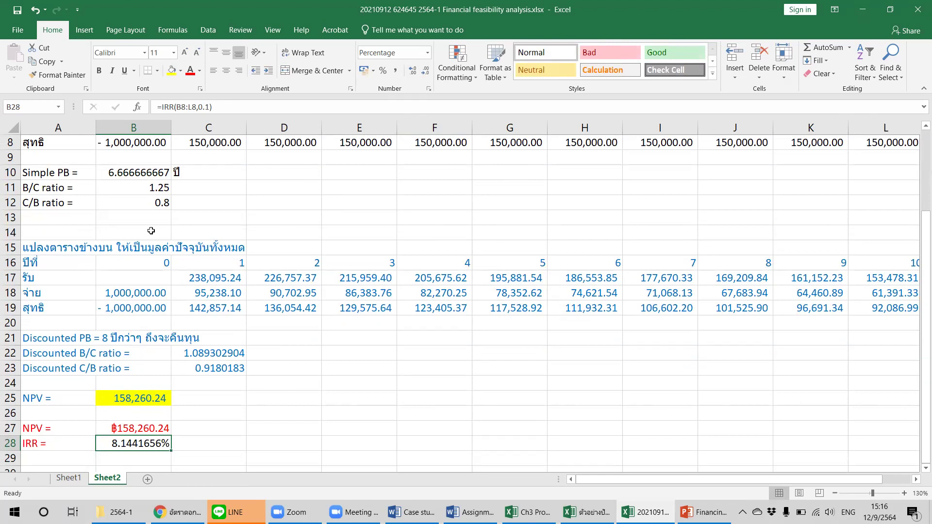
# Step: Compare the IRR in B28 with the discount rate in B3
pyautogui.scroll(3, 152, 231)
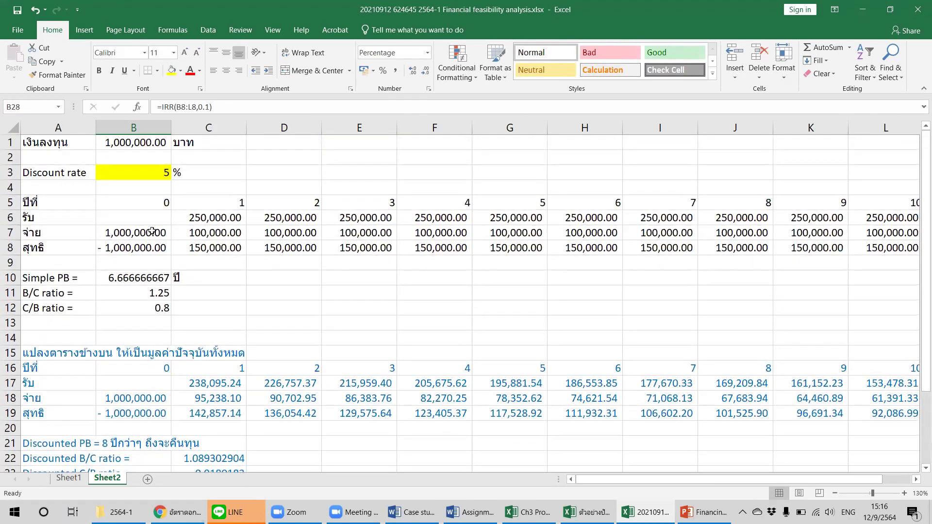
pyautogui.scroll(-3, 151, 232)
pyautogui.scroll(3, 139, 204)
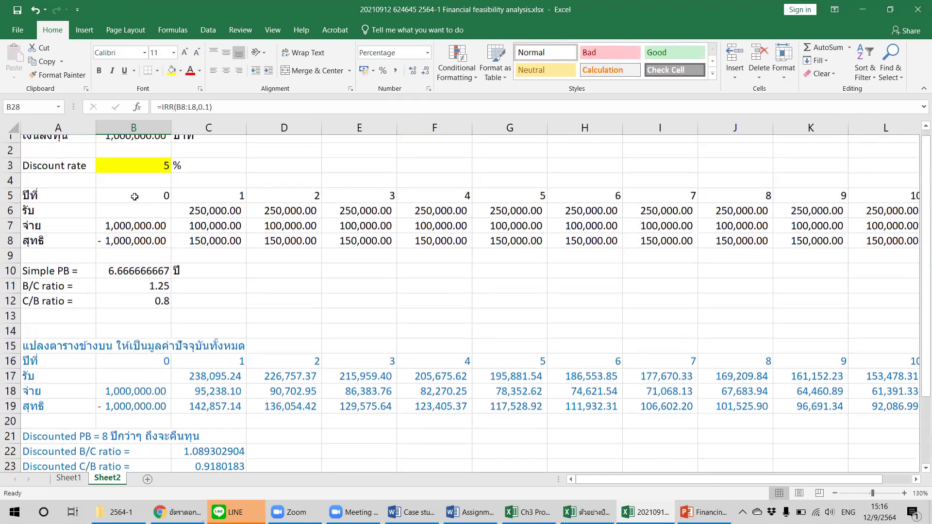
pyautogui.click(142, 176)
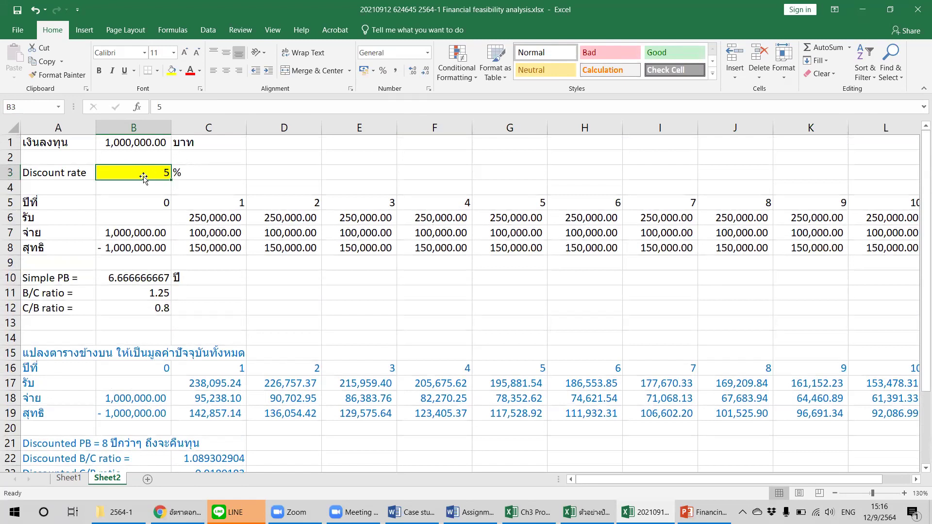
pyautogui.scroll(-1, 139, 179)
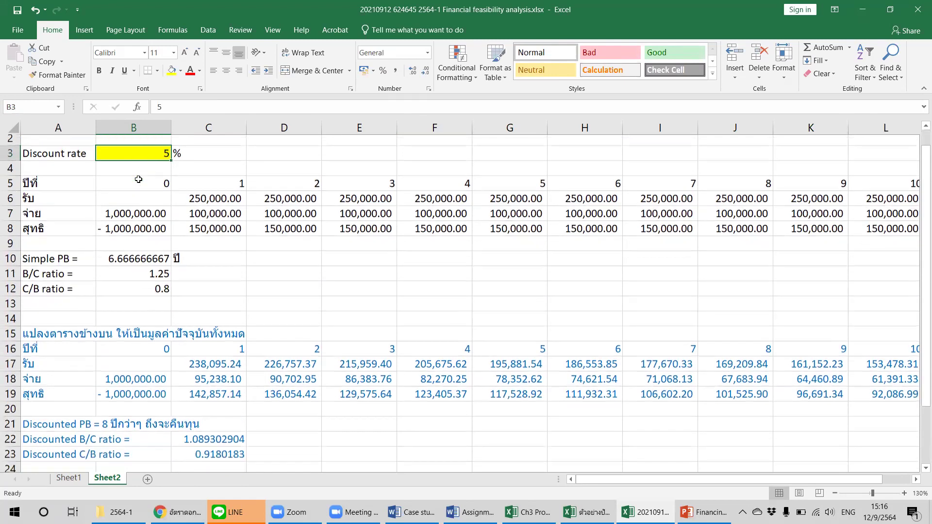
# Step: Change the font colour of the IRR value in B28 to red, then select the NPV and IRR results in A27:B28
pyautogui.scroll(-5, 138, 180)
pyautogui.click(160, 325)
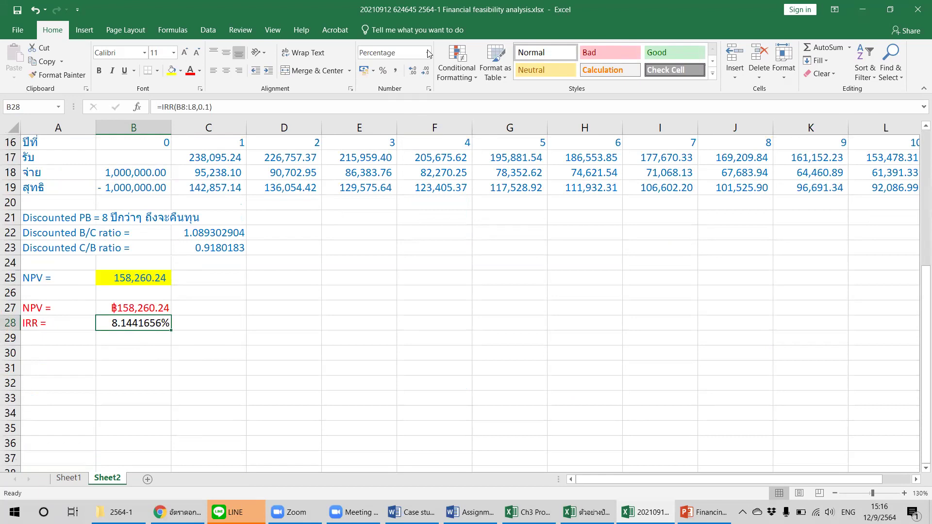
pyautogui.click(190, 70)
pyautogui.moveTo(86, 307); pyautogui.dragTo(160, 325)
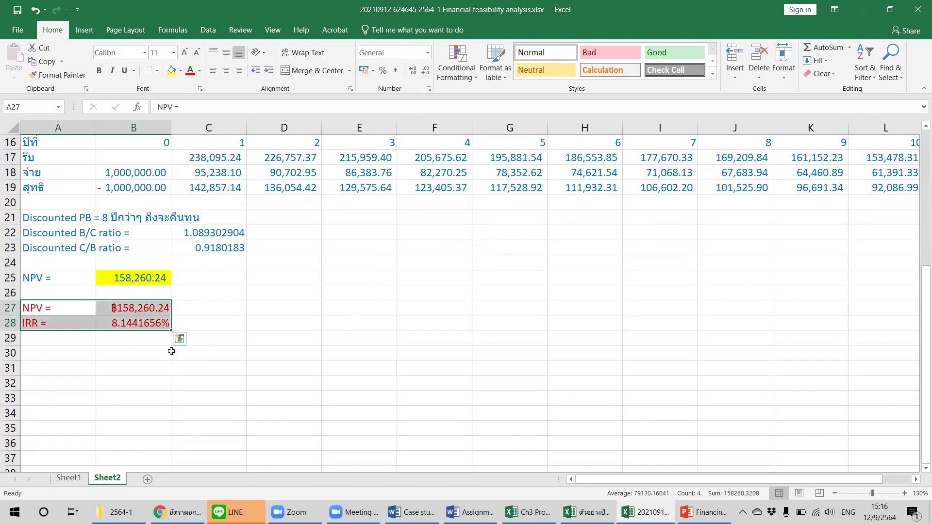